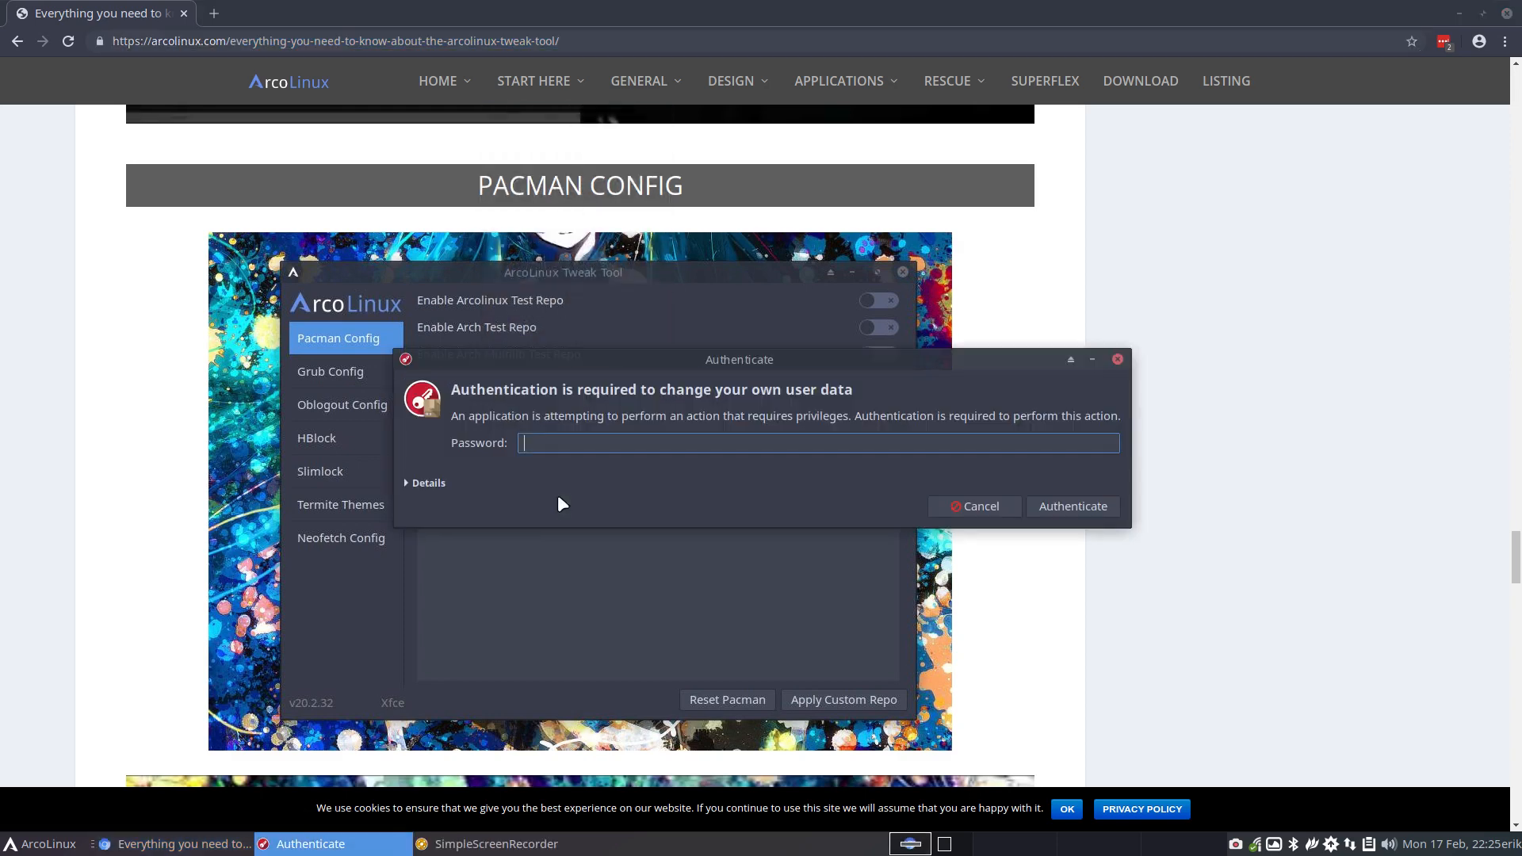
# - Authenticate with the account password to start the ArcoLinux Tweak Tool and open its Pacman Config page
pyautogui.write('****')
pyautogui.press('Return')
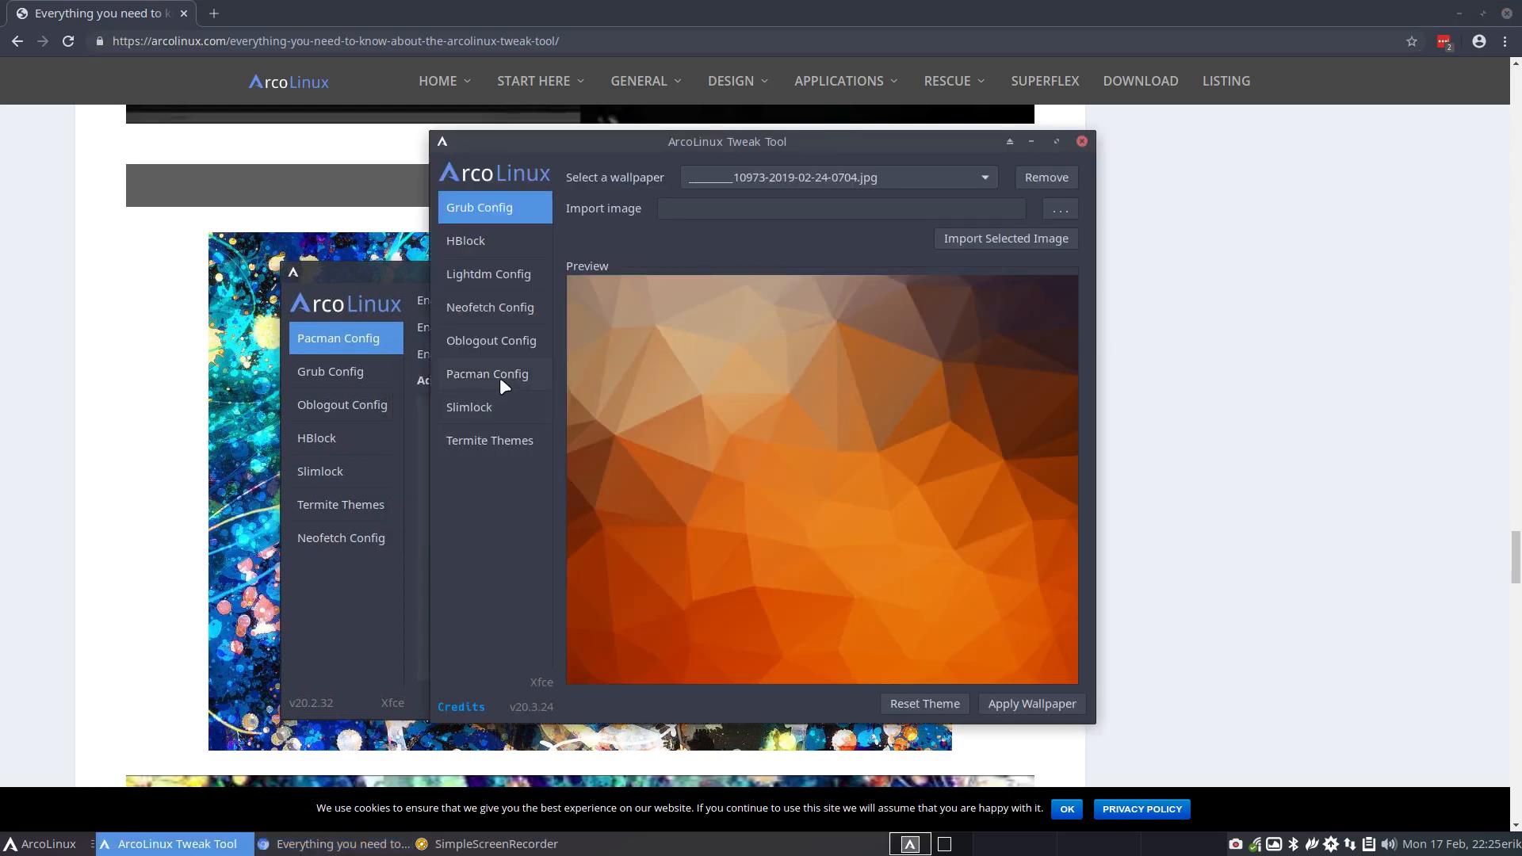
pyautogui.click(499, 377)
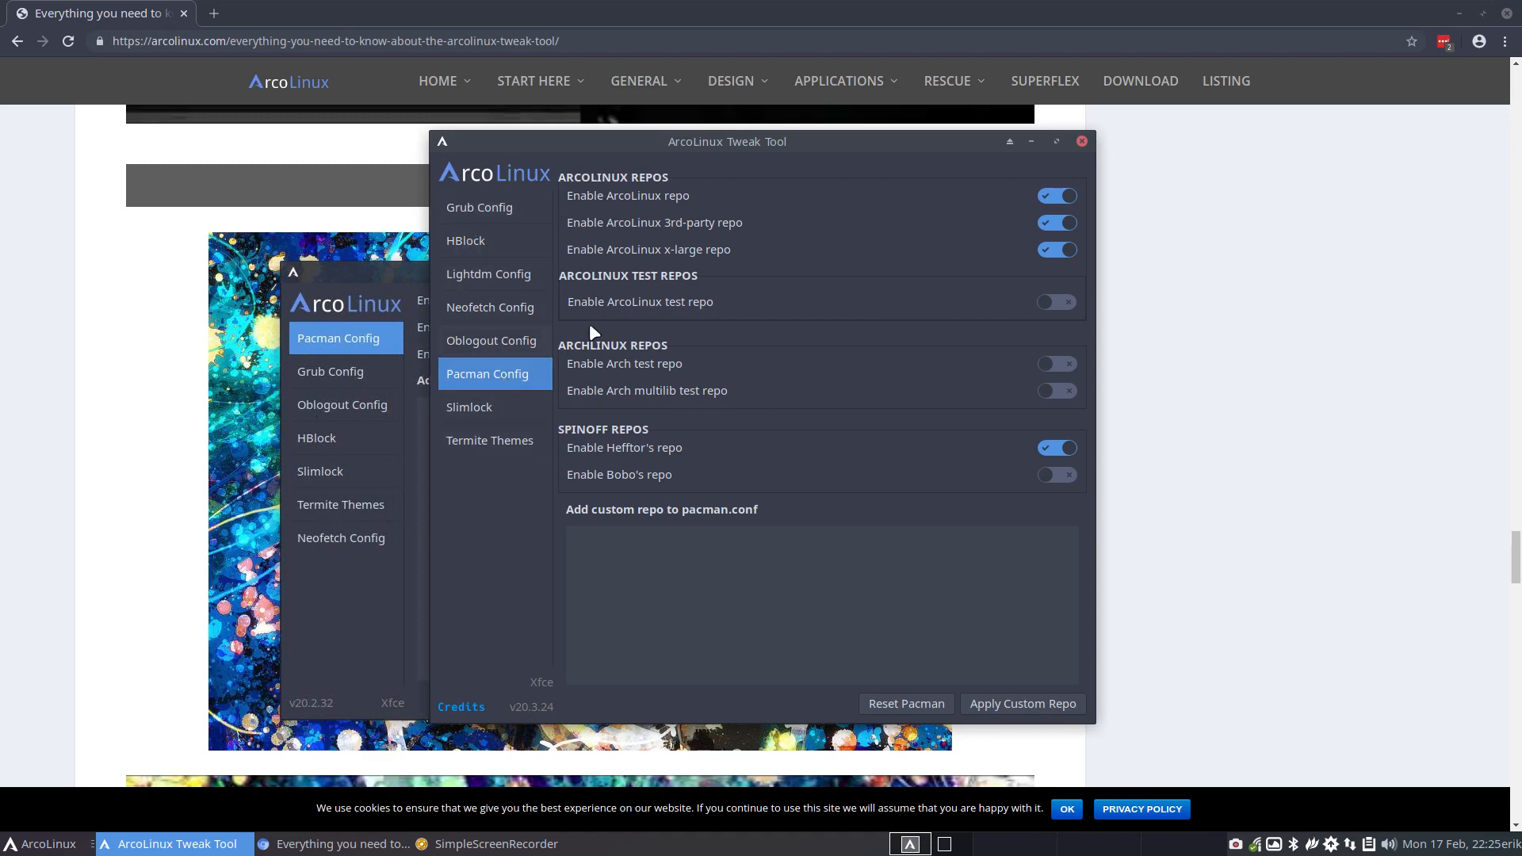
# - Minimize the browser and move the Tweak Tool window aside to free space on the desktop
pyautogui.moveTo(902, 156); pyautogui.dragTo(725, 179)
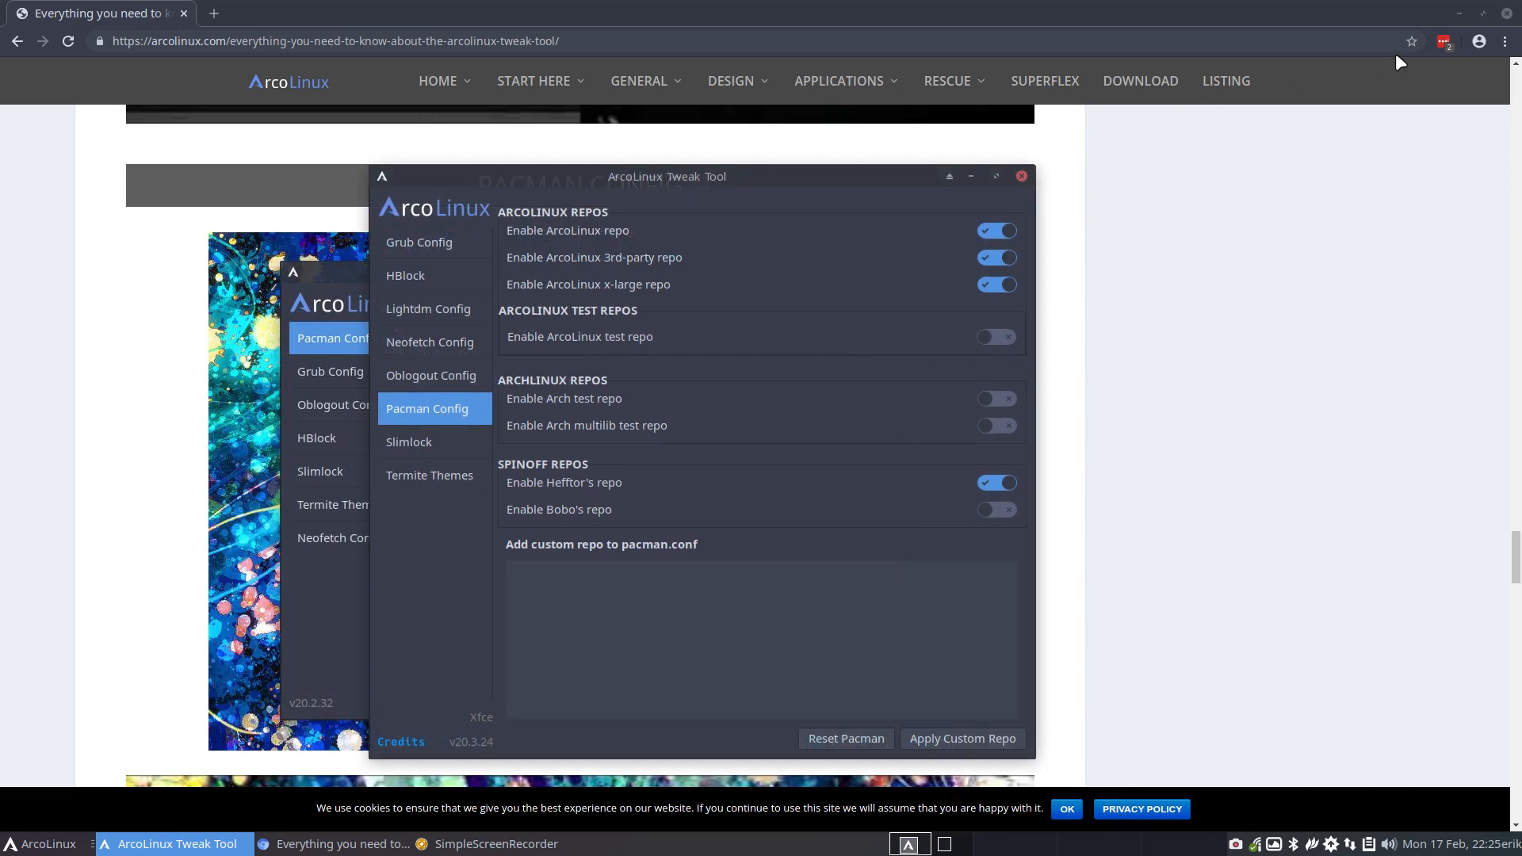
pyautogui.click(1458, 13)
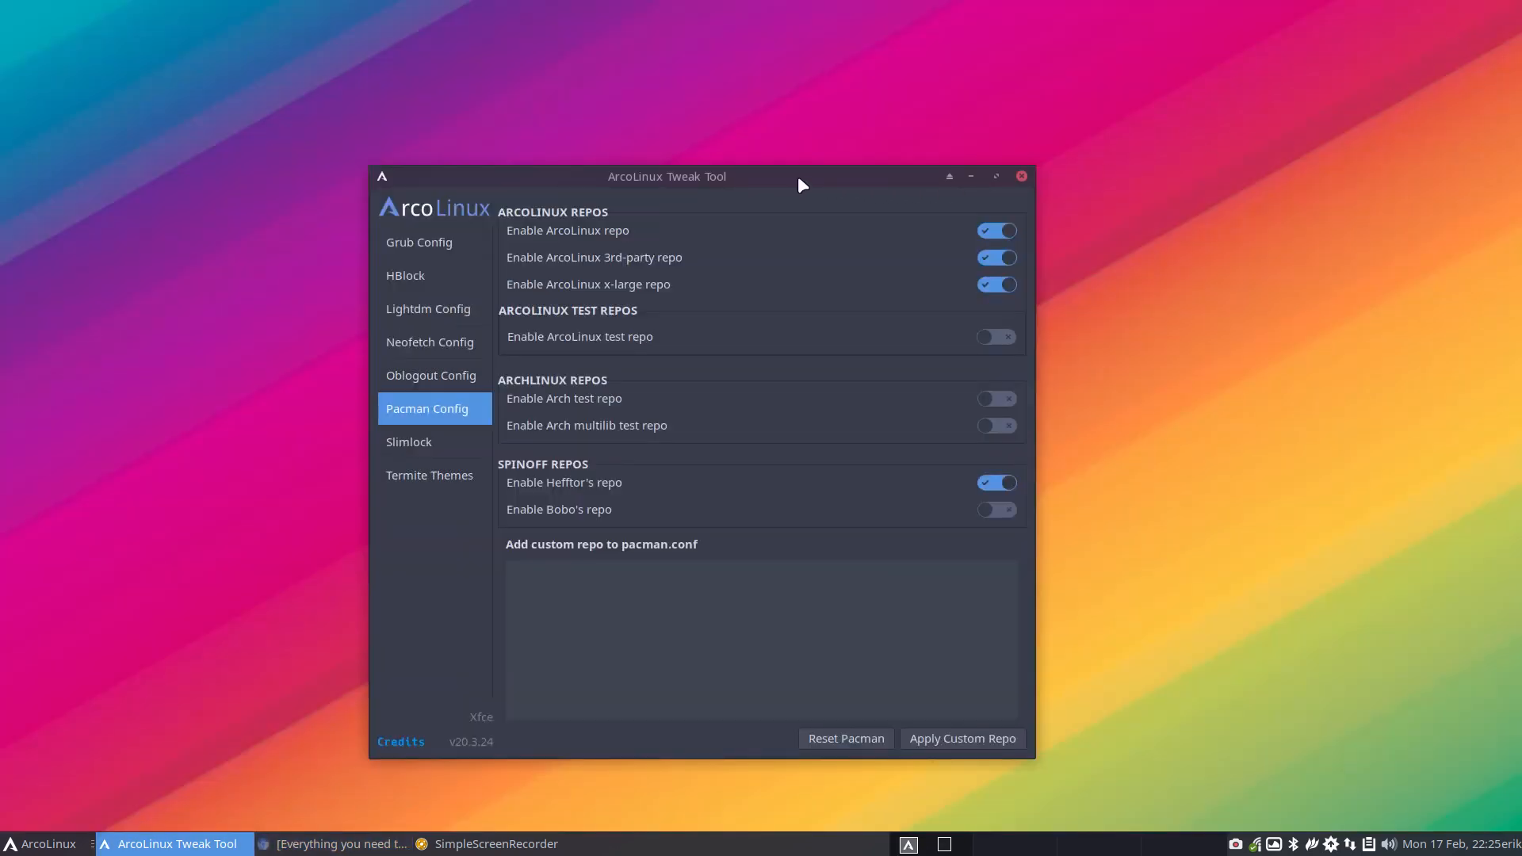
pyautogui.moveTo(799, 179); pyautogui.dragTo(777, 152)
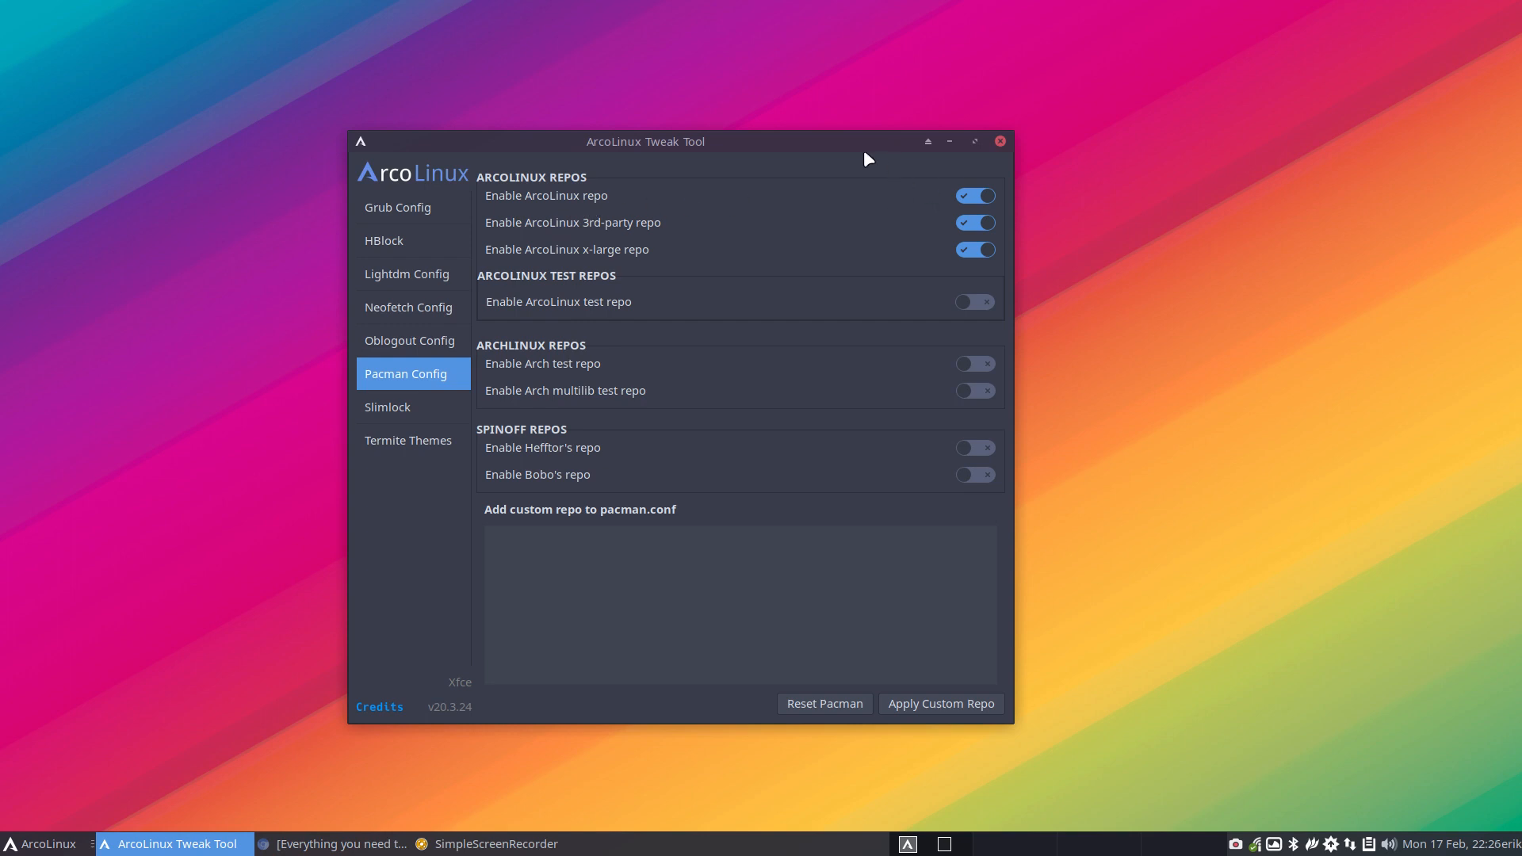
pyautogui.moveTo(866, 158); pyautogui.dragTo(1097, 156)
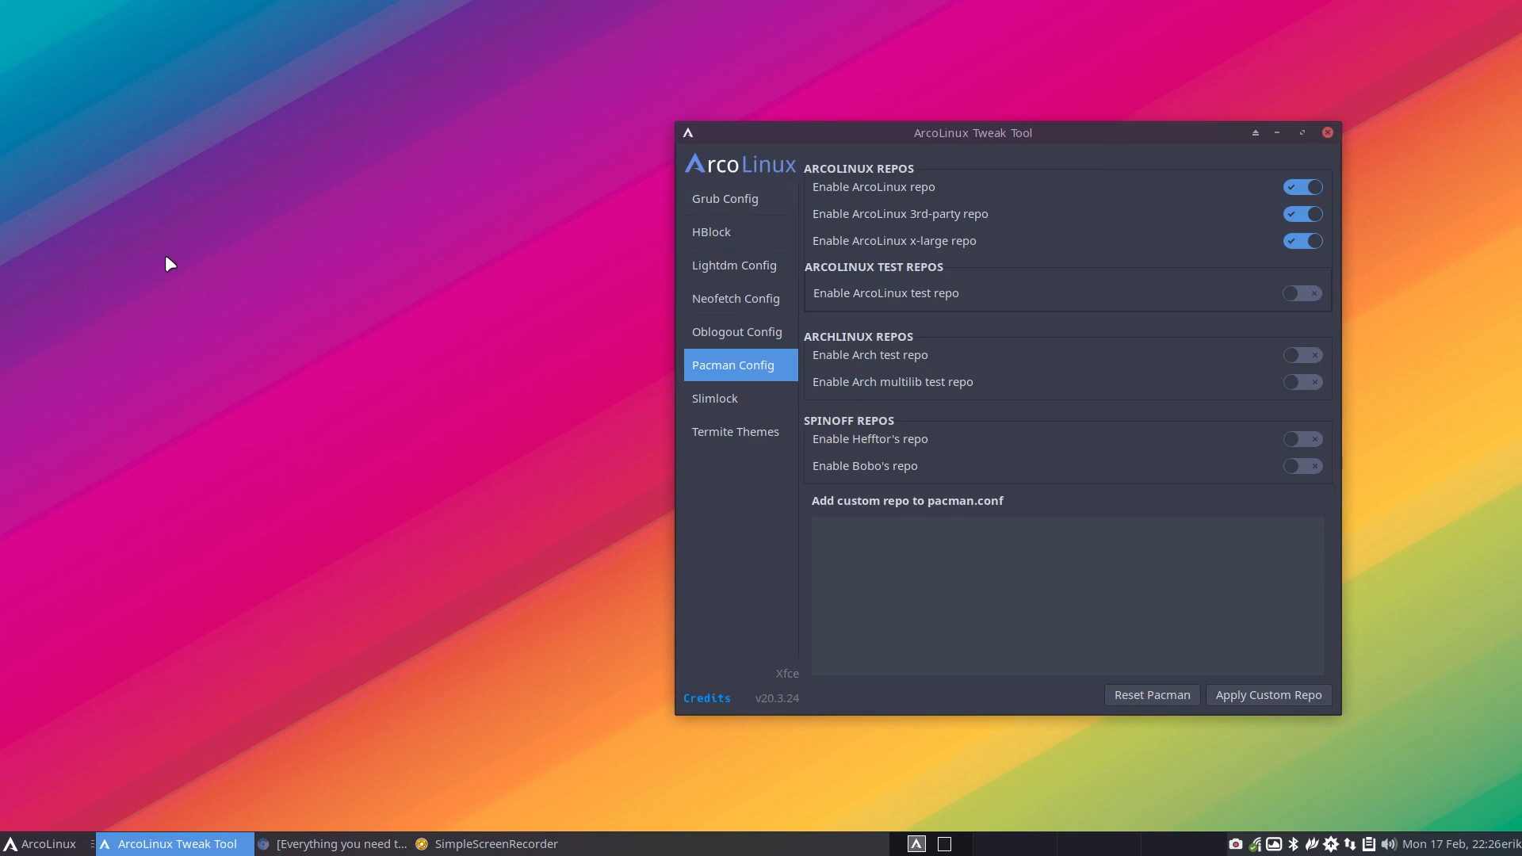
# - Open pacman.conf from the /etc folder of the file system in the text editor
pyautogui.press('super+e')
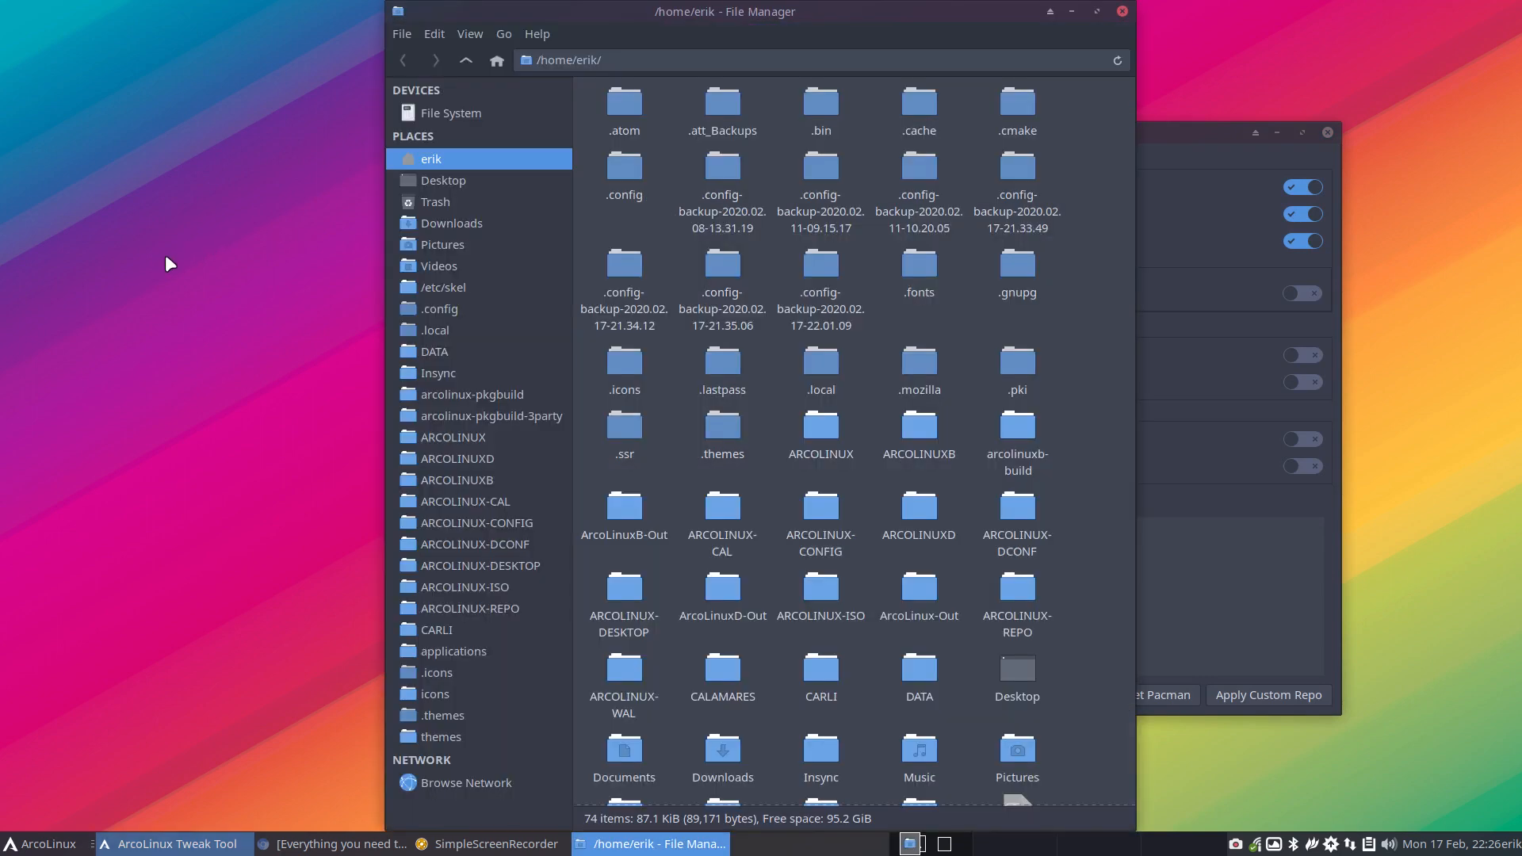
pyautogui.click(498, 114)
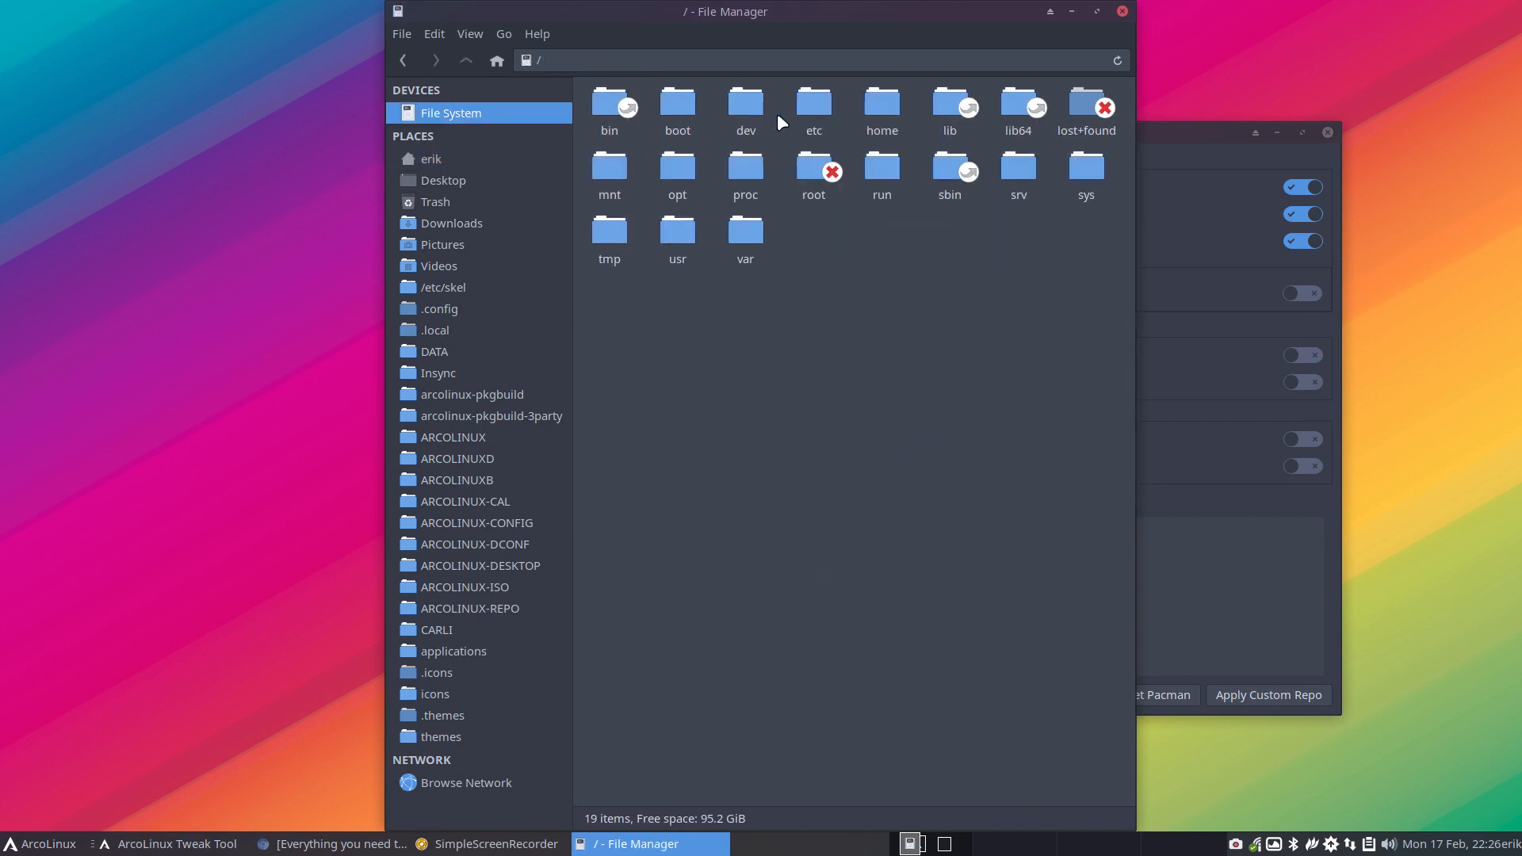
pyautogui.doubleClick(814, 103)
pyautogui.write('pacman.conf')
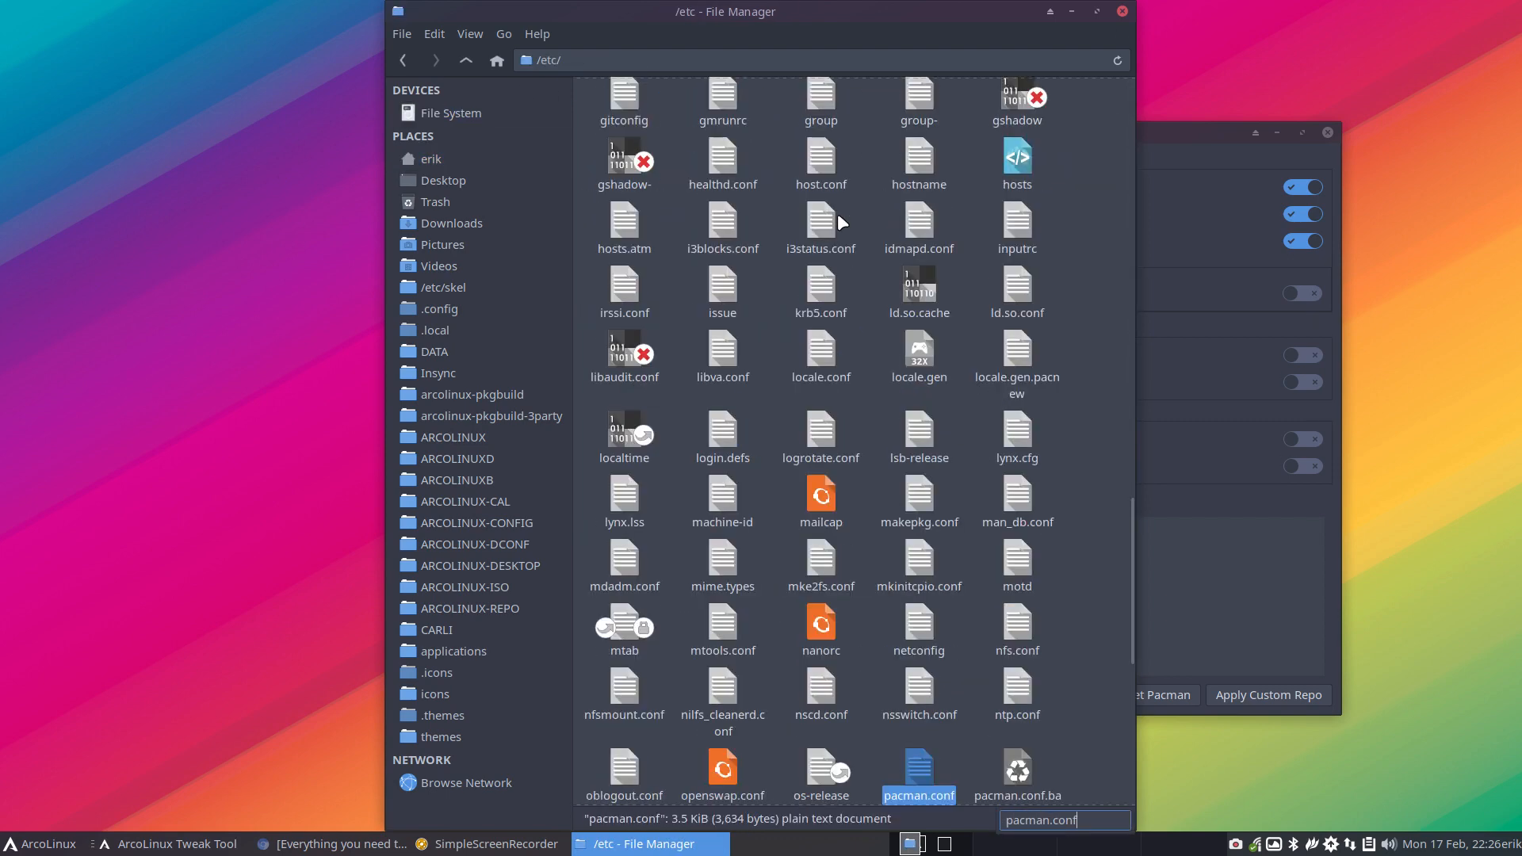
pyautogui.doubleClick(923, 767)
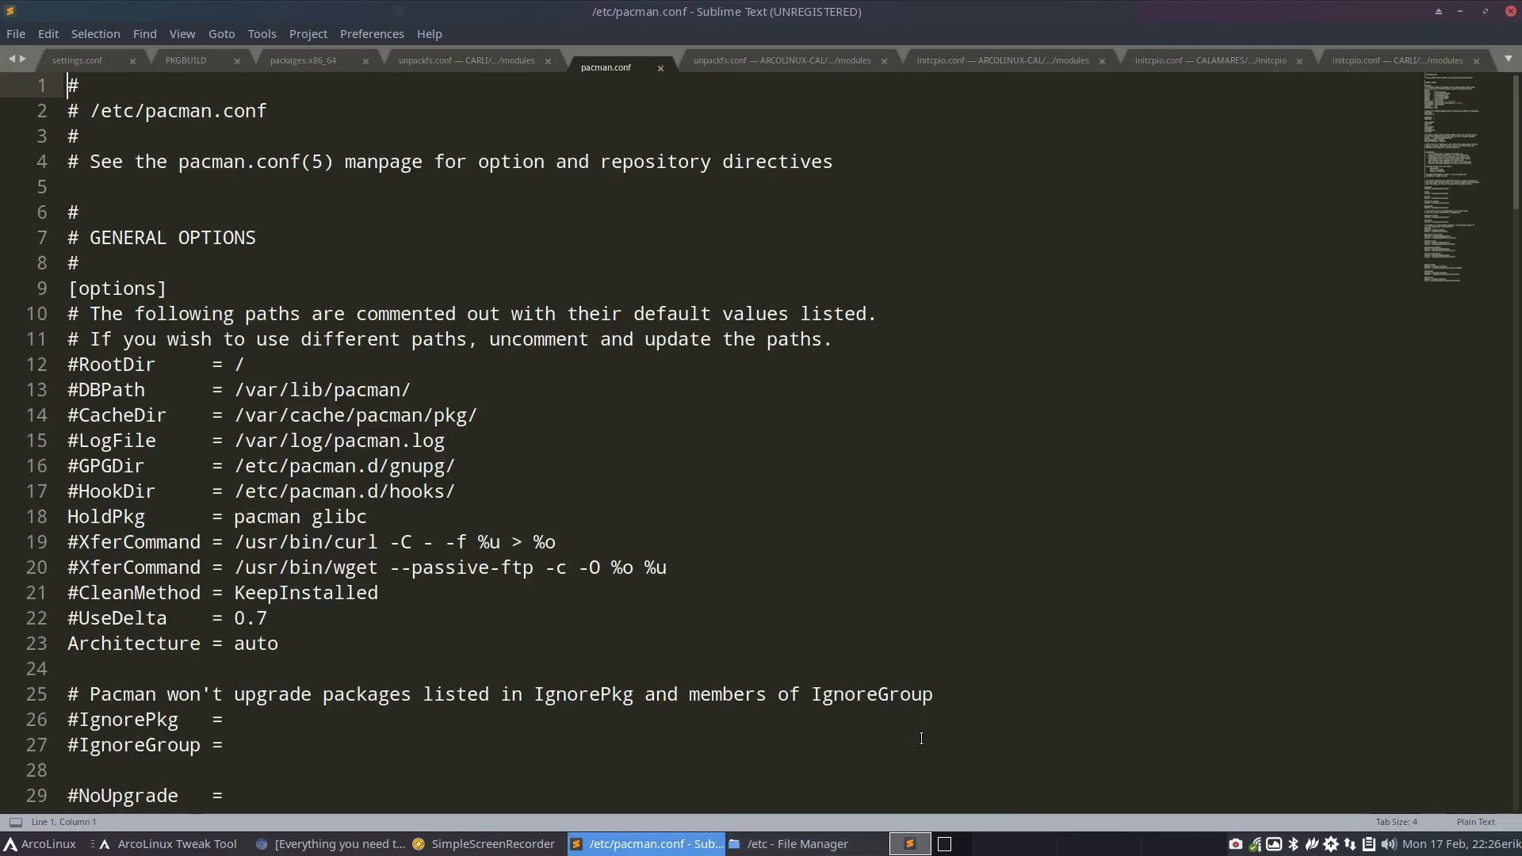
# - Set the syntax highlighting of pacman.conf to Perl
pyautogui.scroll(-20, 690, 480)
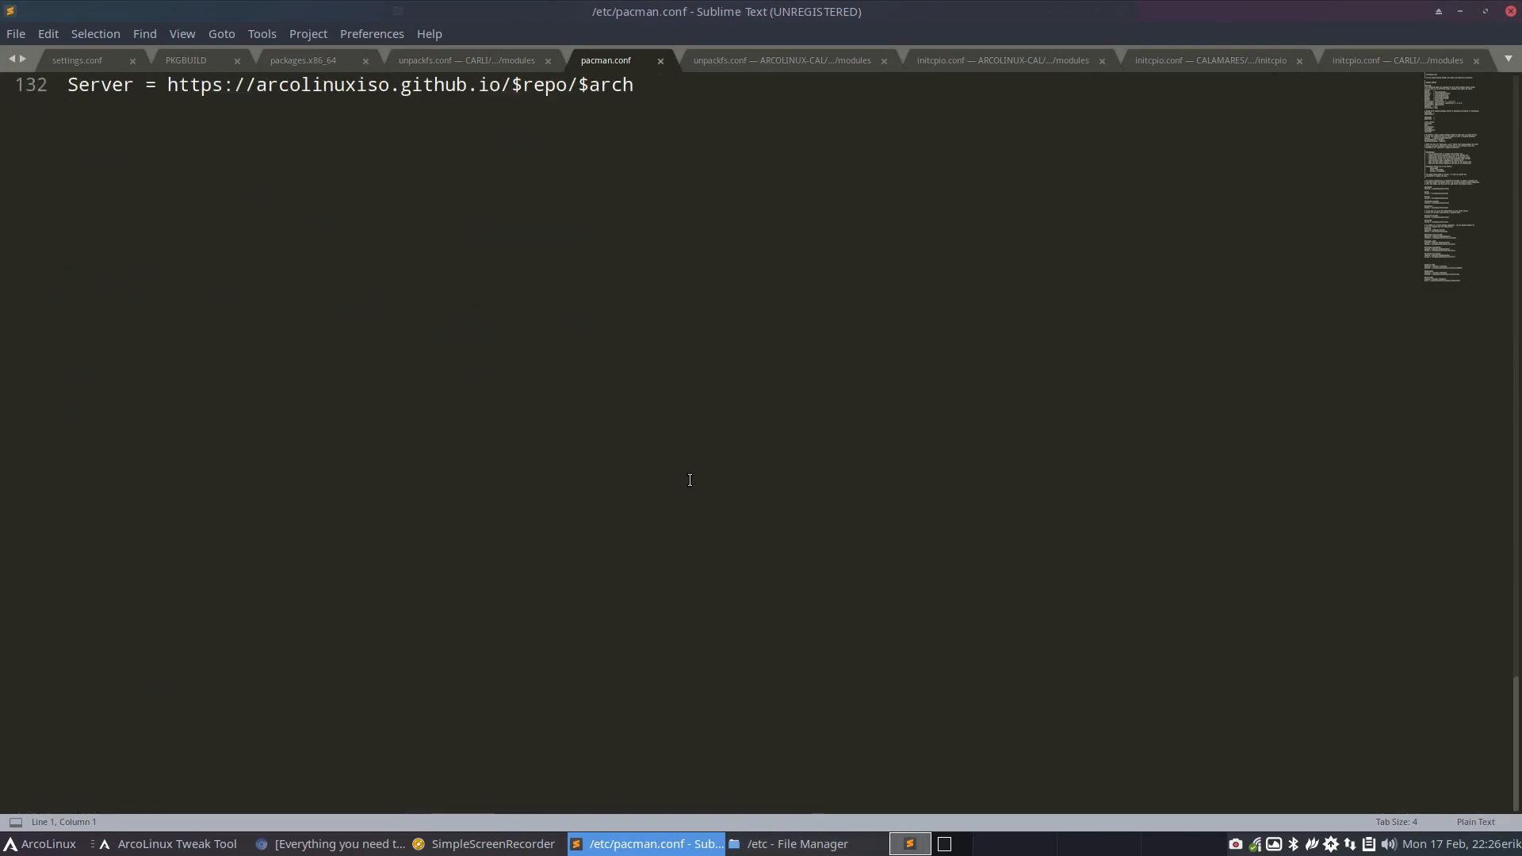
pyautogui.scroll(3, 690, 479)
pyautogui.click(1471, 822)
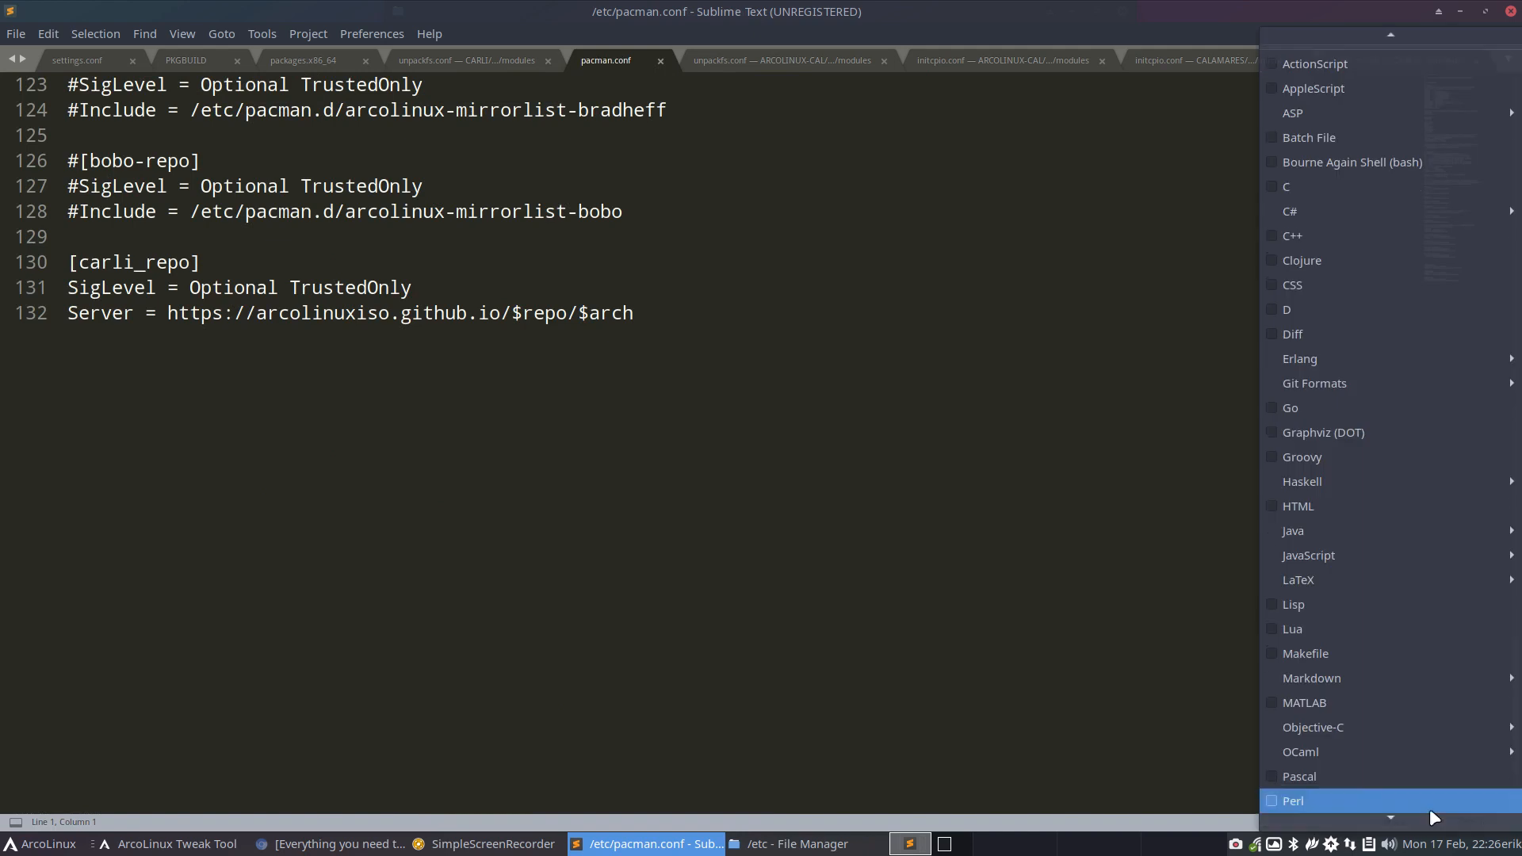
pyautogui.click(1328, 800)
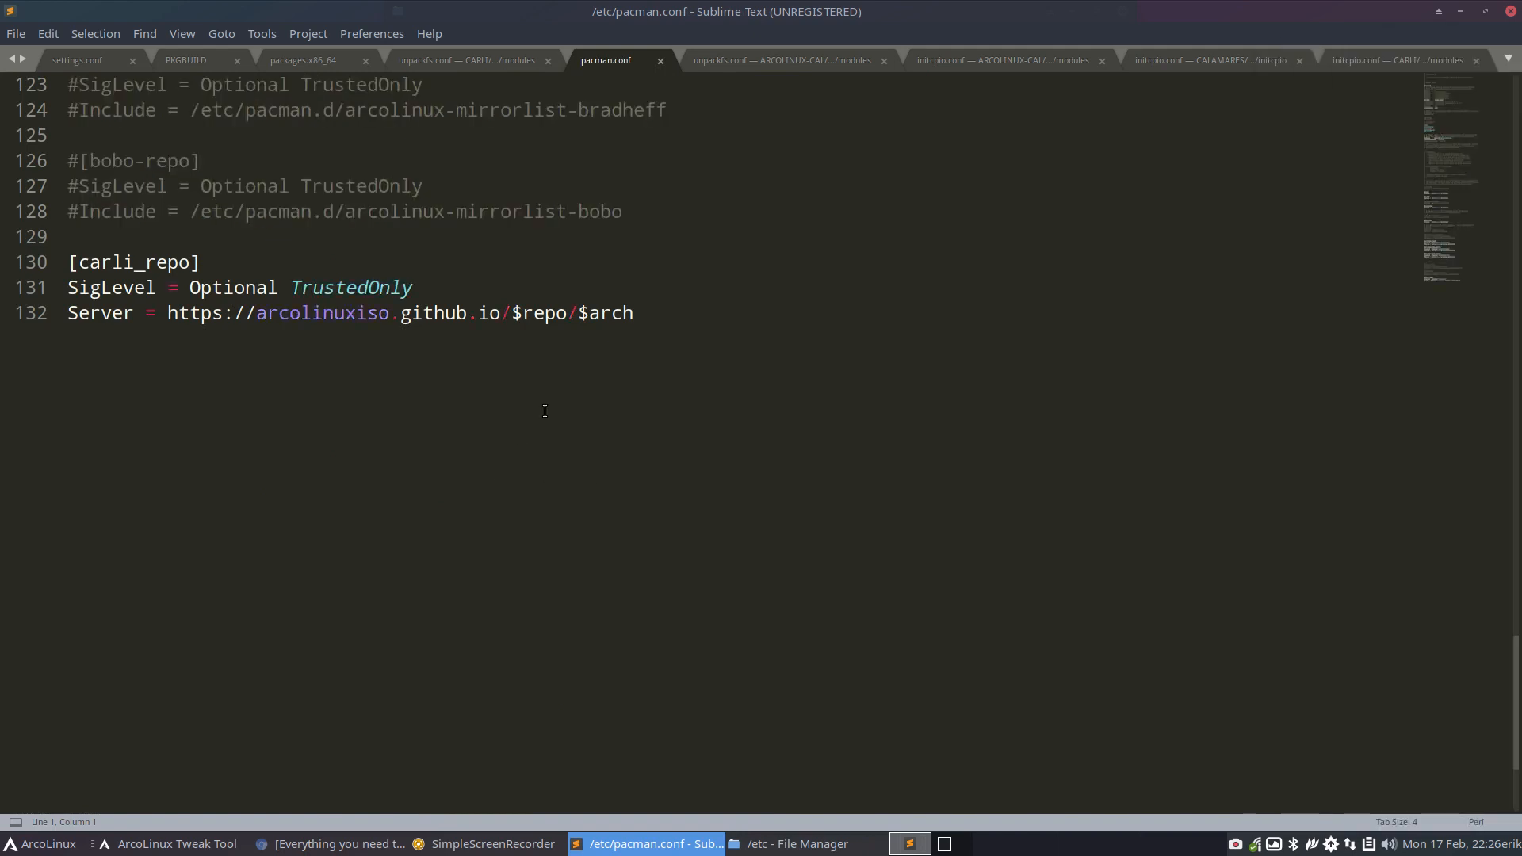
# - Delete the [carli_repo] section at the end of pacman.conf and save the file, authenticating with the account password
pyautogui.moveTo(674, 314); pyautogui.dragTo(33, 241)
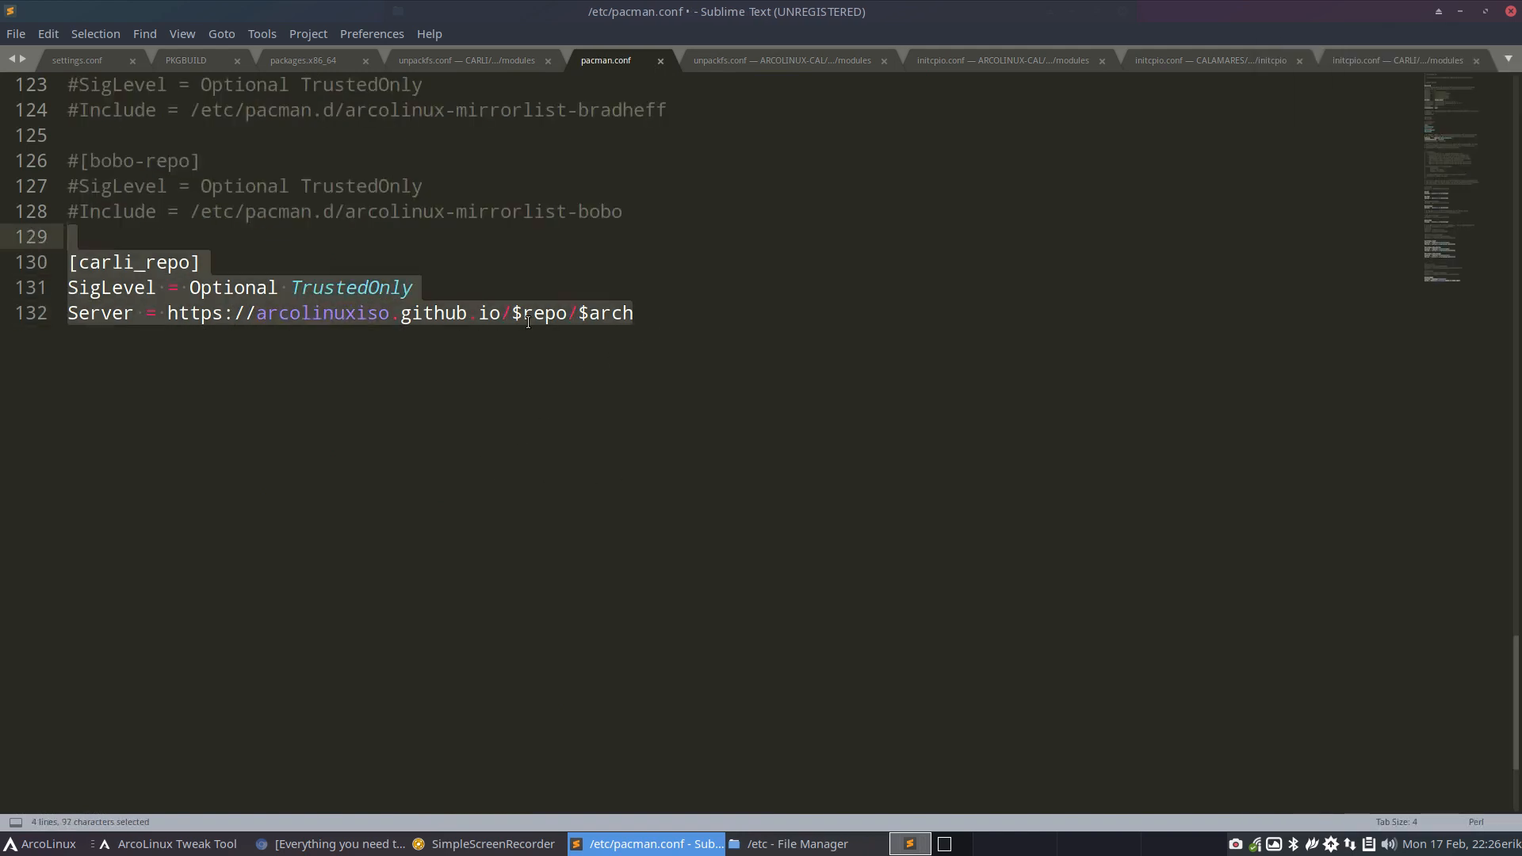
pyautogui.press('BackSpace')
pyautogui.scroll(8, 775, 452)
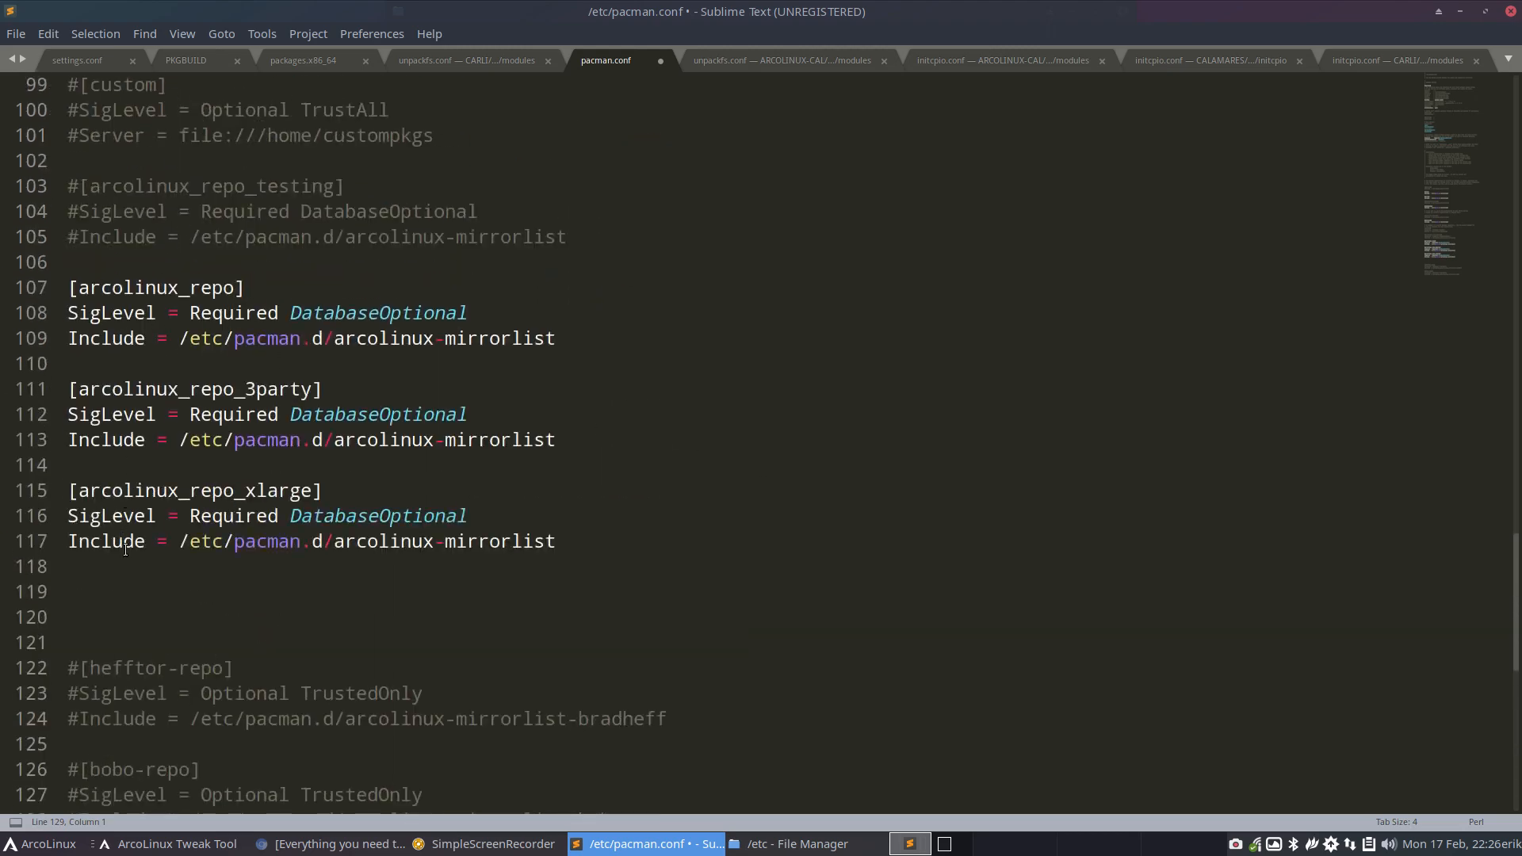
pyautogui.hotkey('ctrl', 's')
pyautogui.write('****')
pyautogui.press('Return')
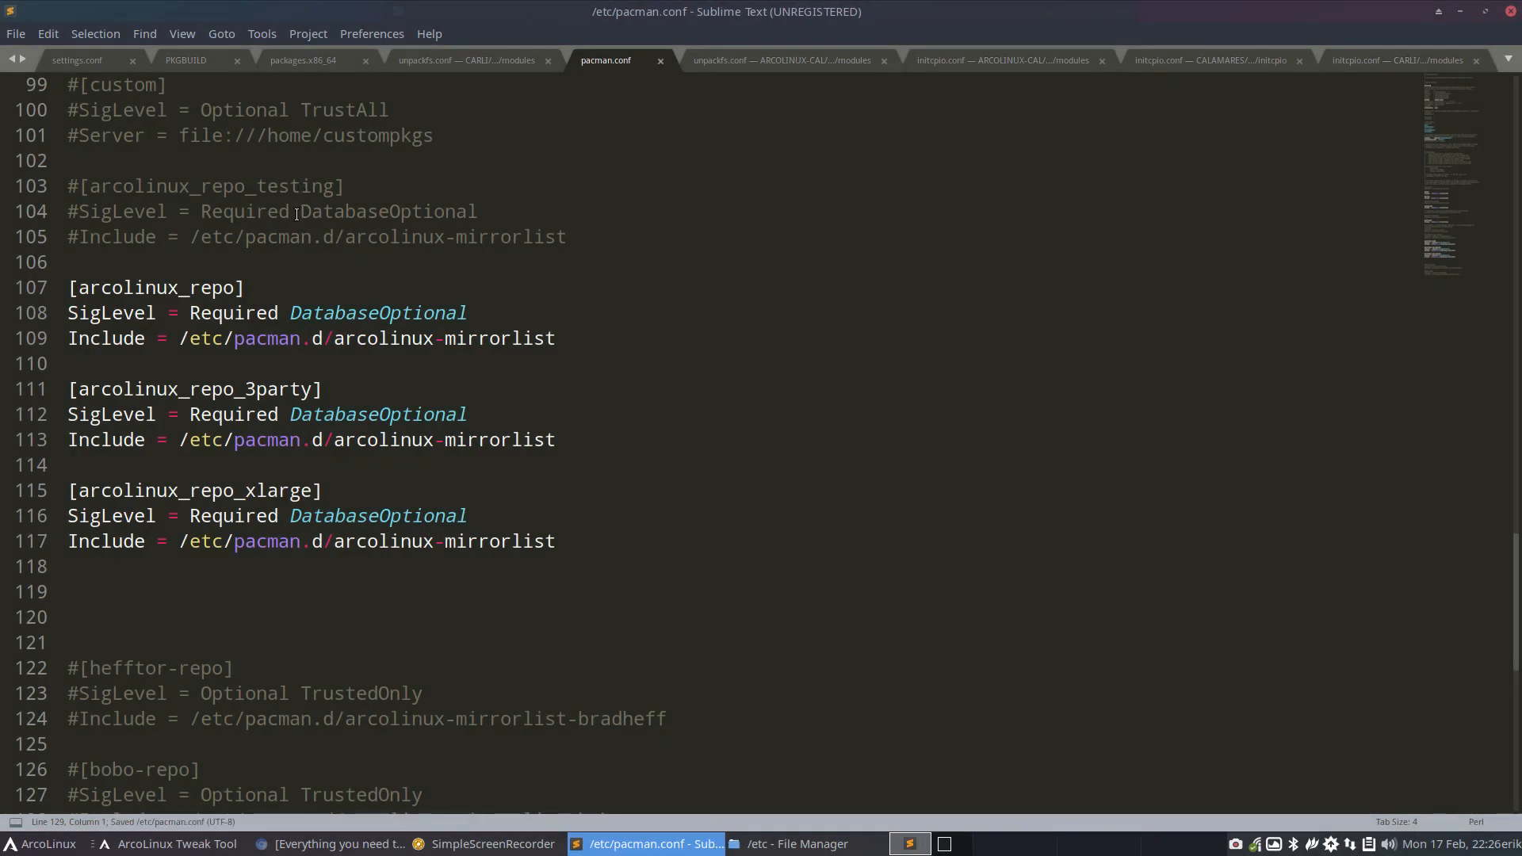
# - Tile the pacman.conf editor beside the Tweak Tool and enable the ArcoLinux test repo, checking its entry in the file
pyautogui.doubleClick(766, 8)
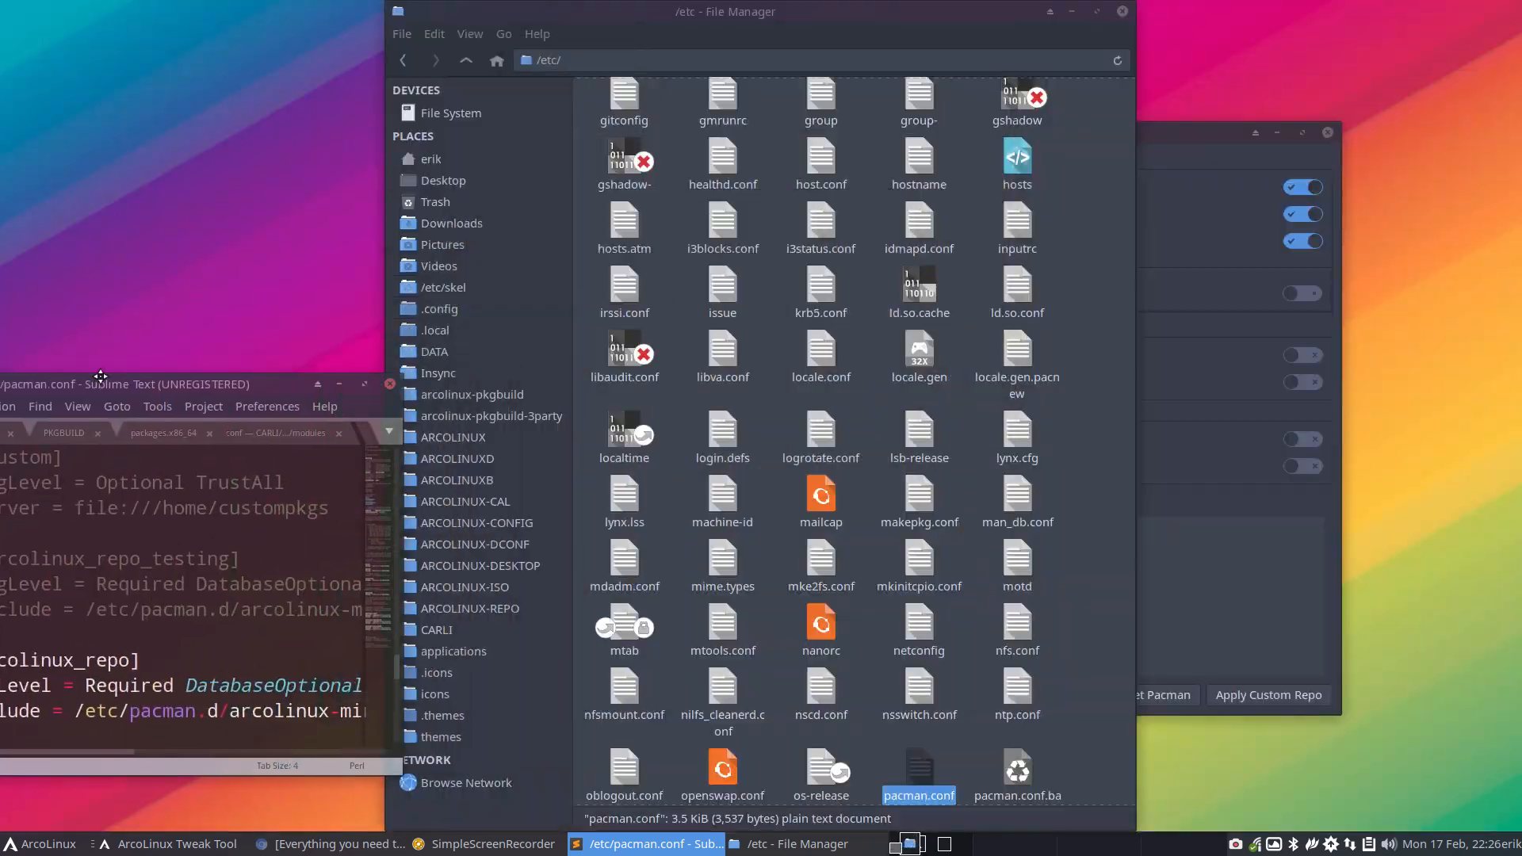
pyautogui.press('super+Left')
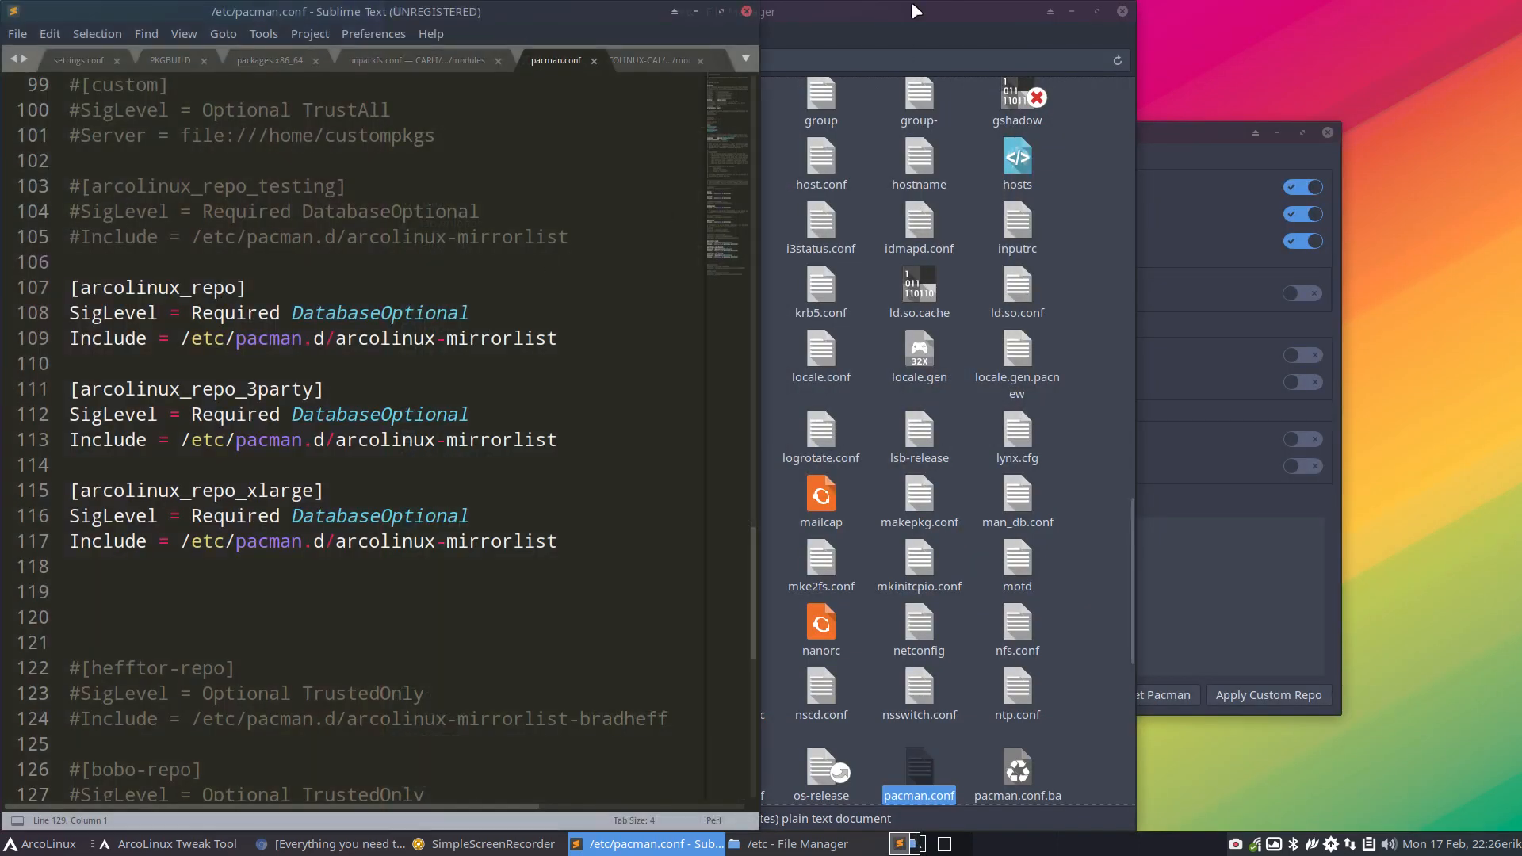
pyautogui.click(1192, 130)
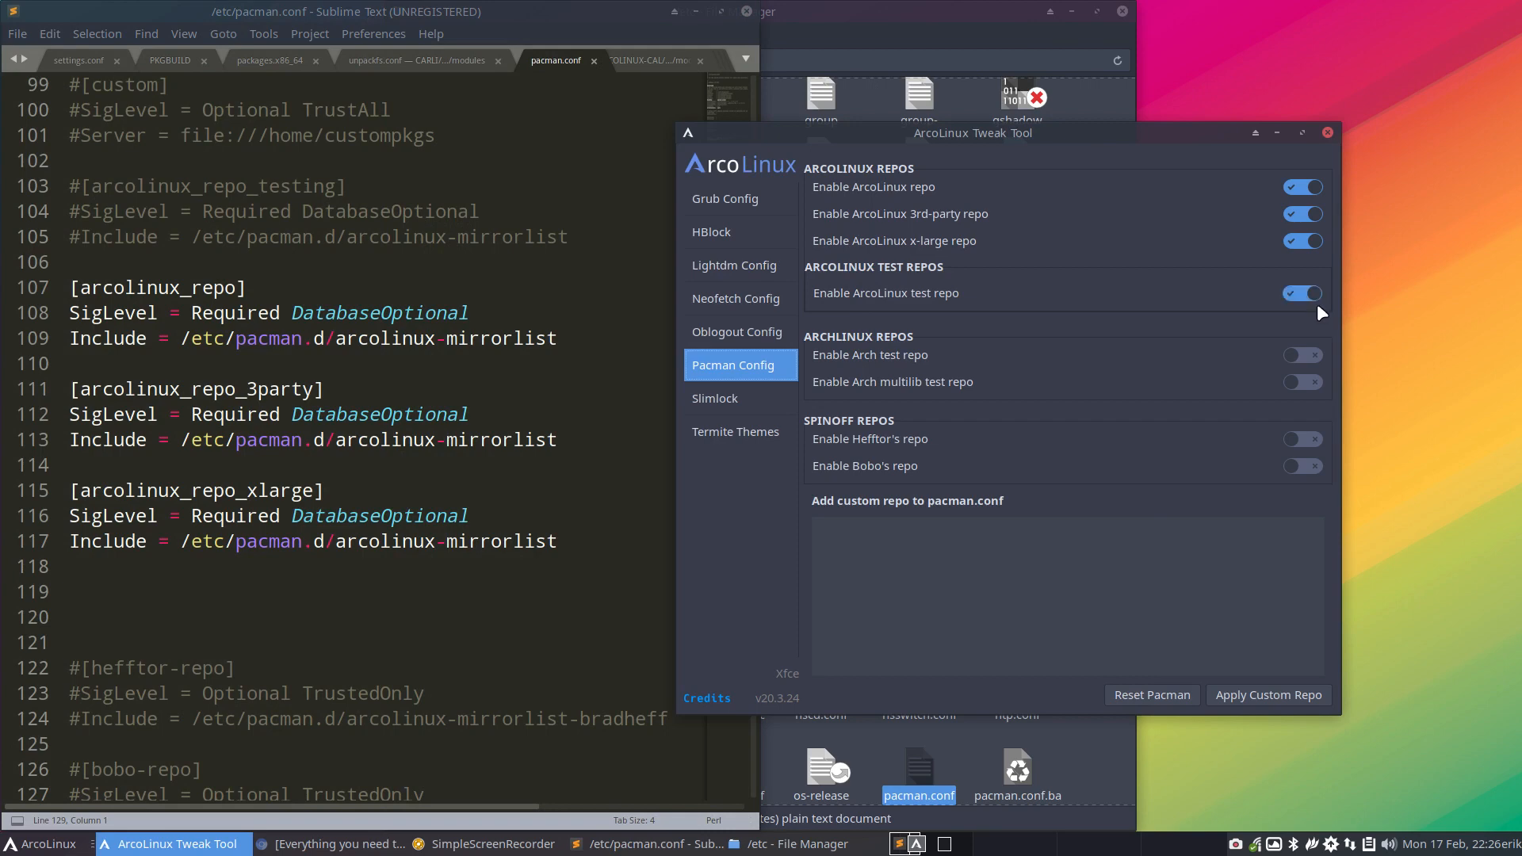
pyautogui.click(484, 287)
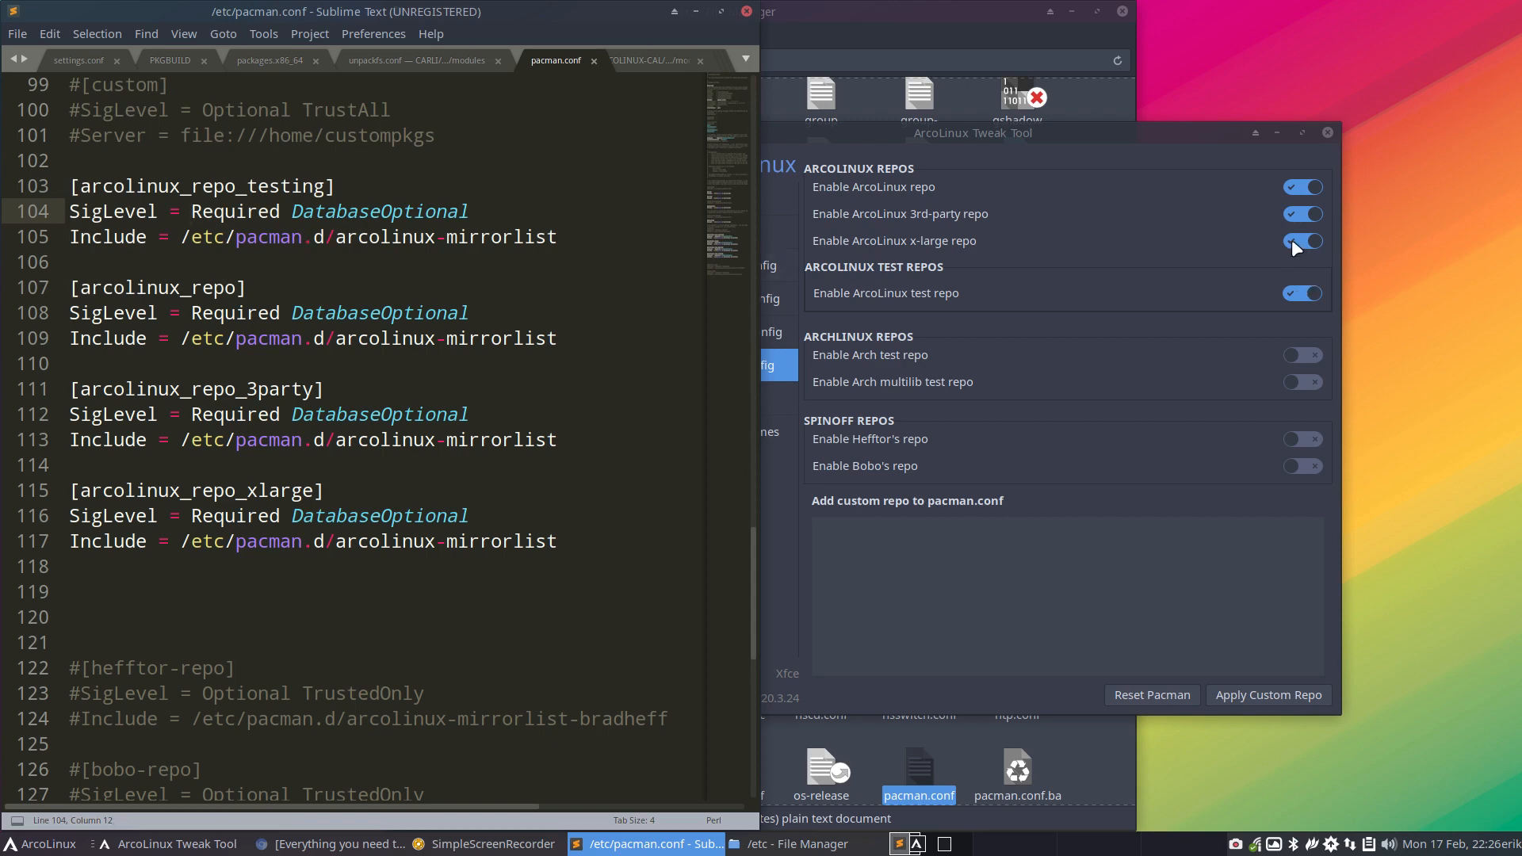
# - Disable the ArcoLinux test repo and check the [arcolinux_repo_testing] entry in pacman.conf
pyautogui.click(1298, 294)
pyautogui.click(475, 316)
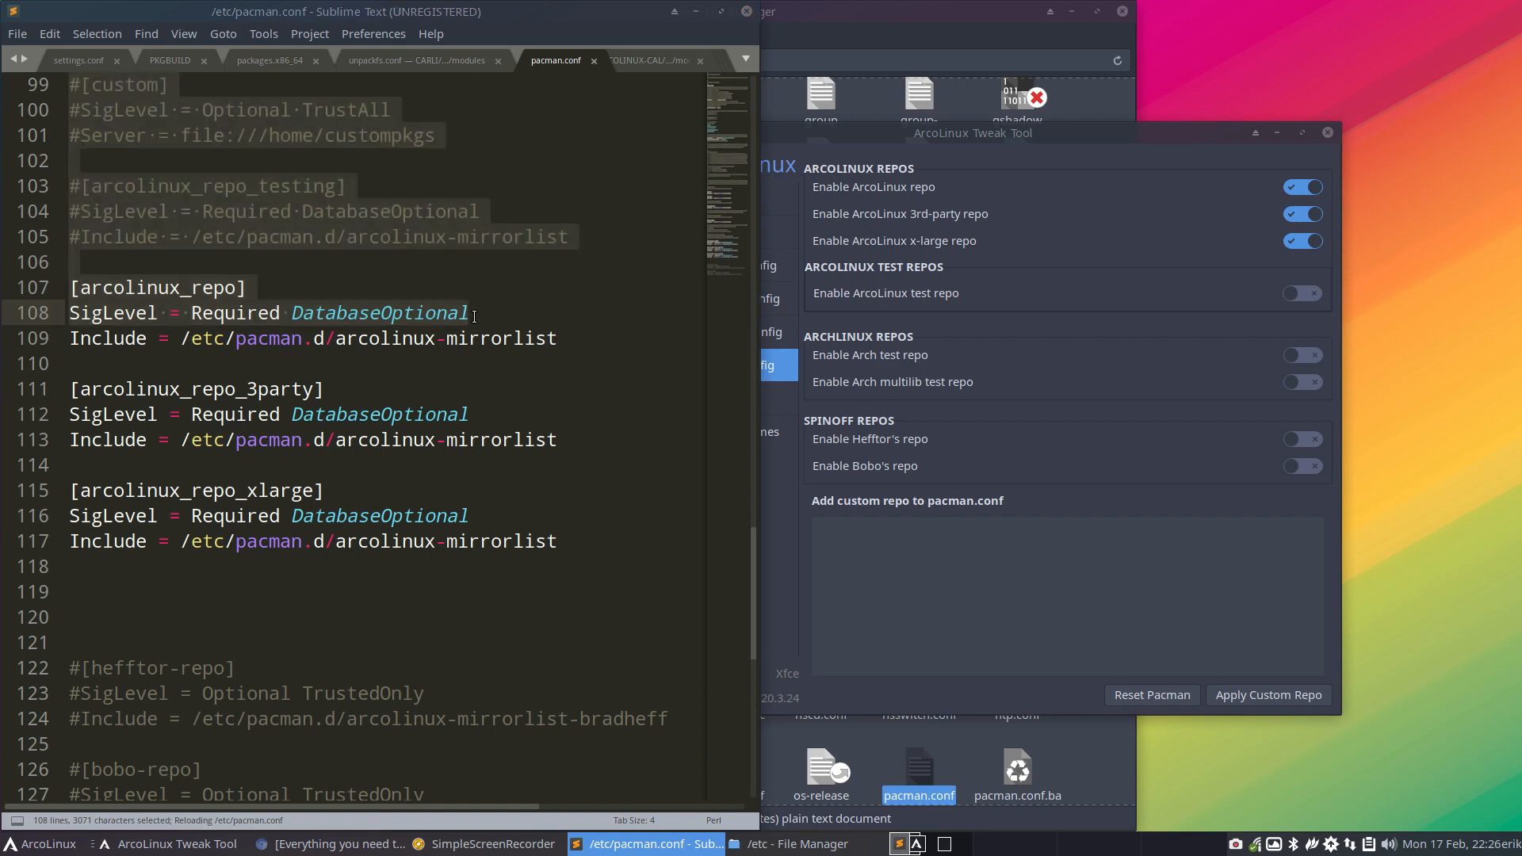
# - Run update in the drop-down terminal with the sudo password, compare the synchronized repositories with the previous run, and hide the terminal
pyautogui.press('F12')
pyautogui.write('update')
pyautogui.press('Return')
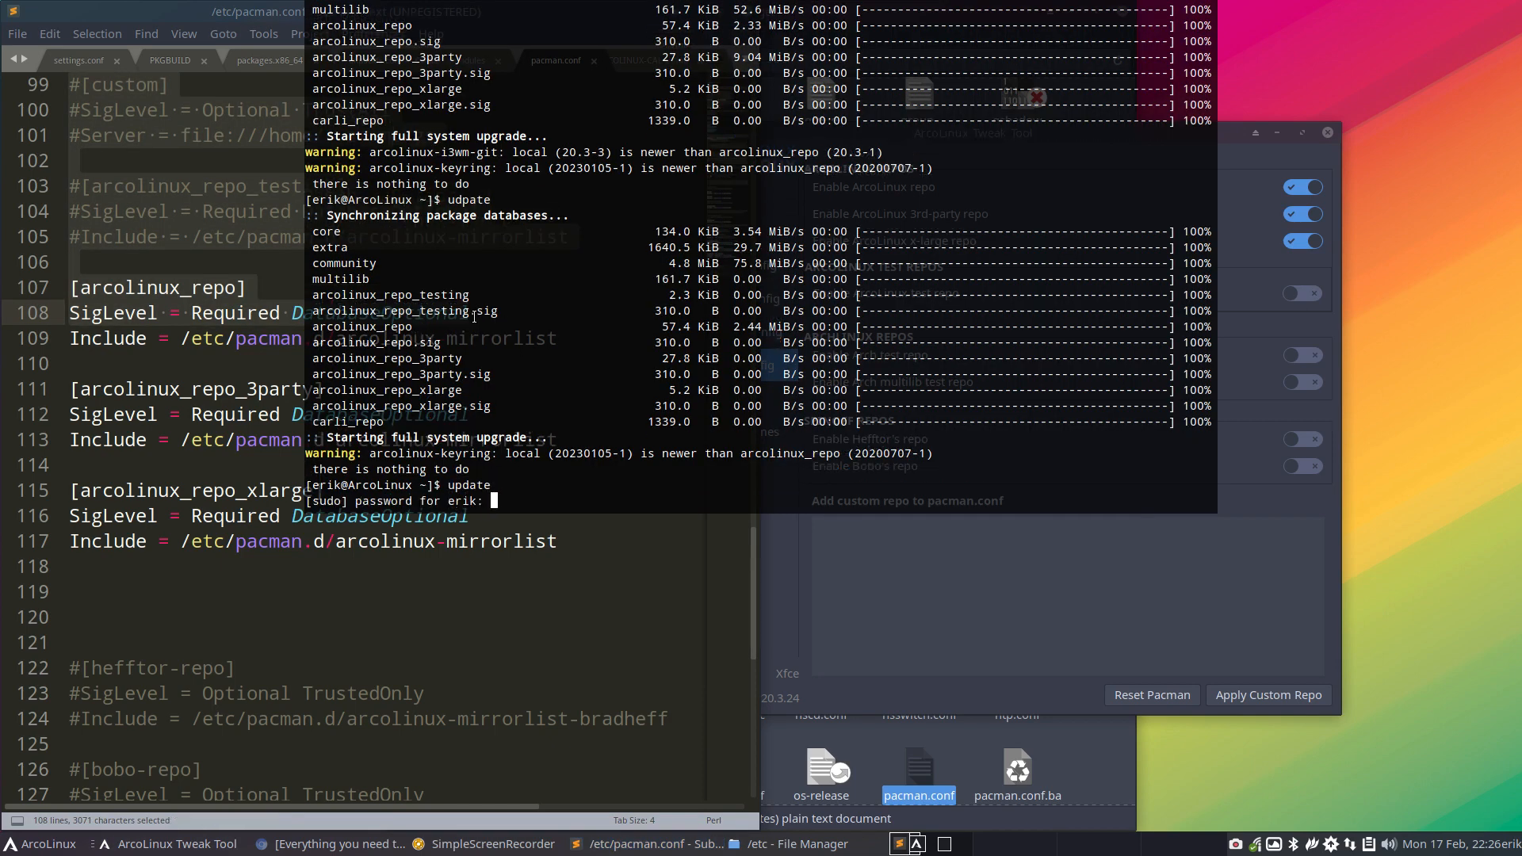
pyautogui.press('Return')
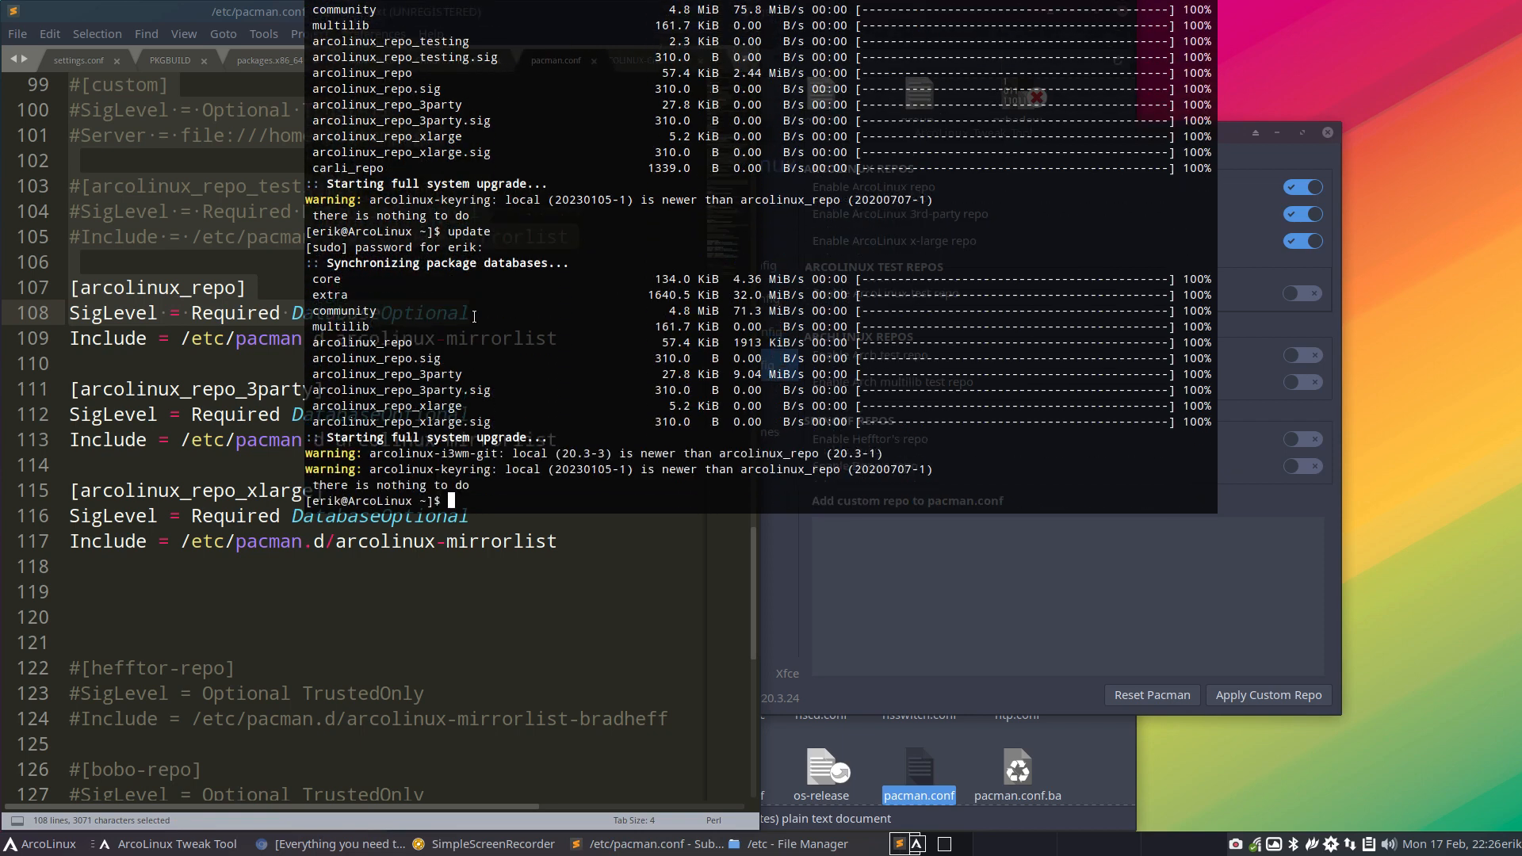
pyautogui.moveTo(497, 348); pyautogui.dragTo(1213, 343)
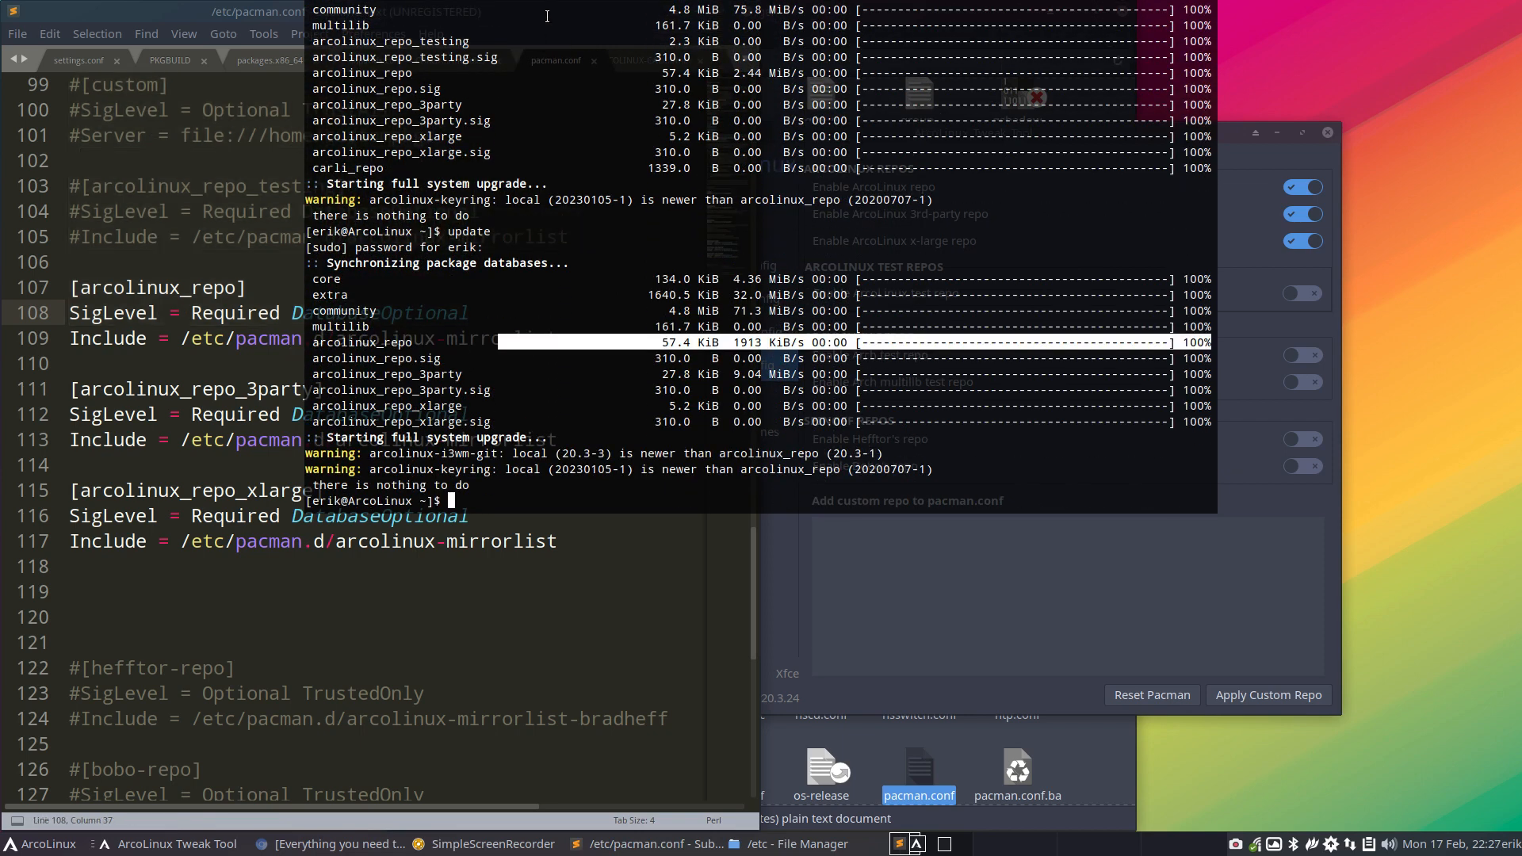
pyautogui.moveTo(515, 58); pyautogui.dragTo(321, 44)
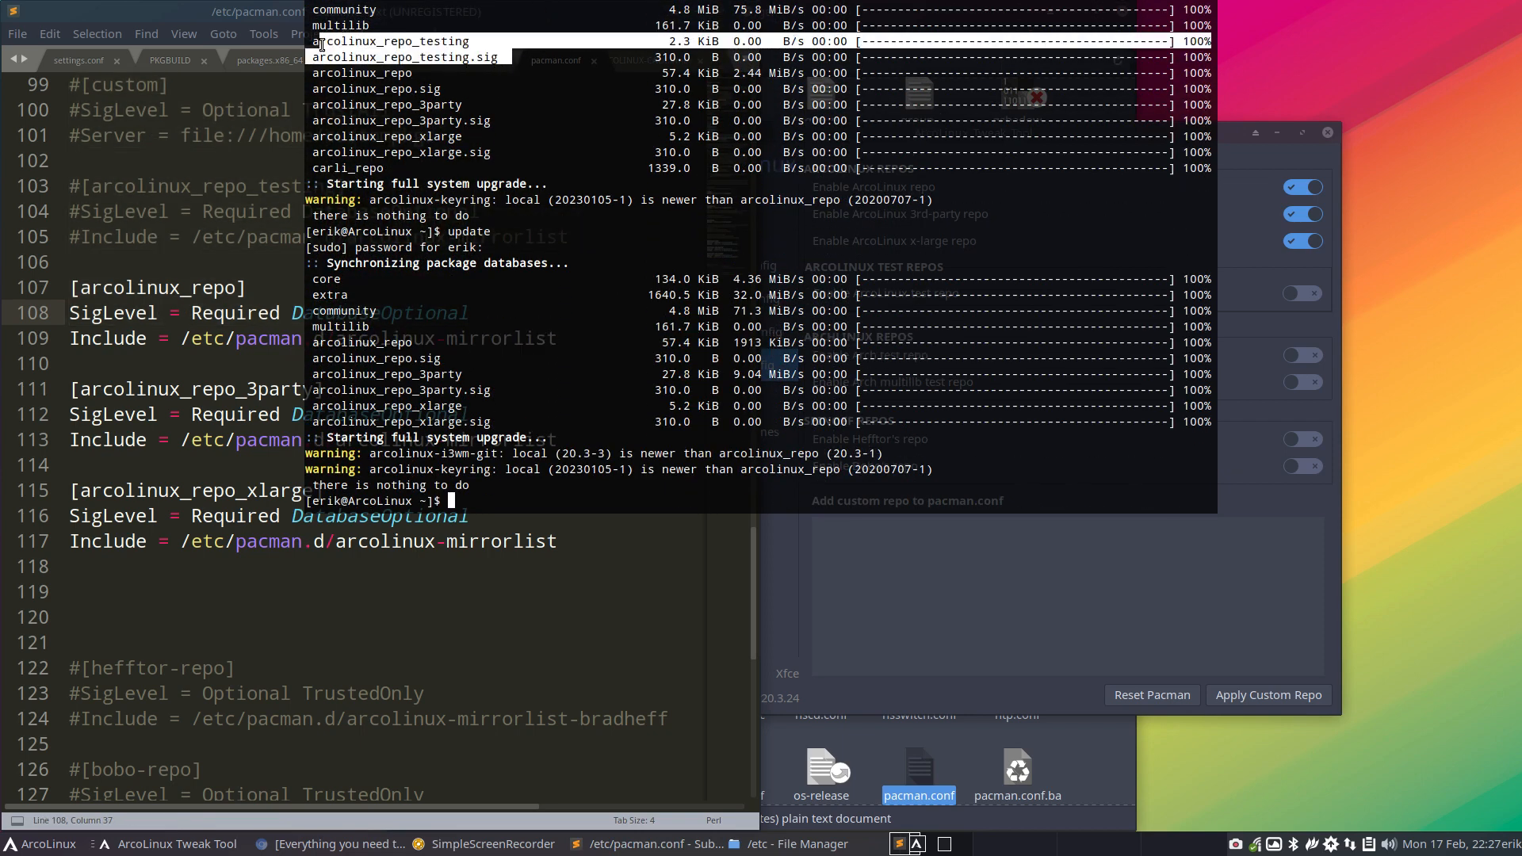
pyautogui.press('F12')
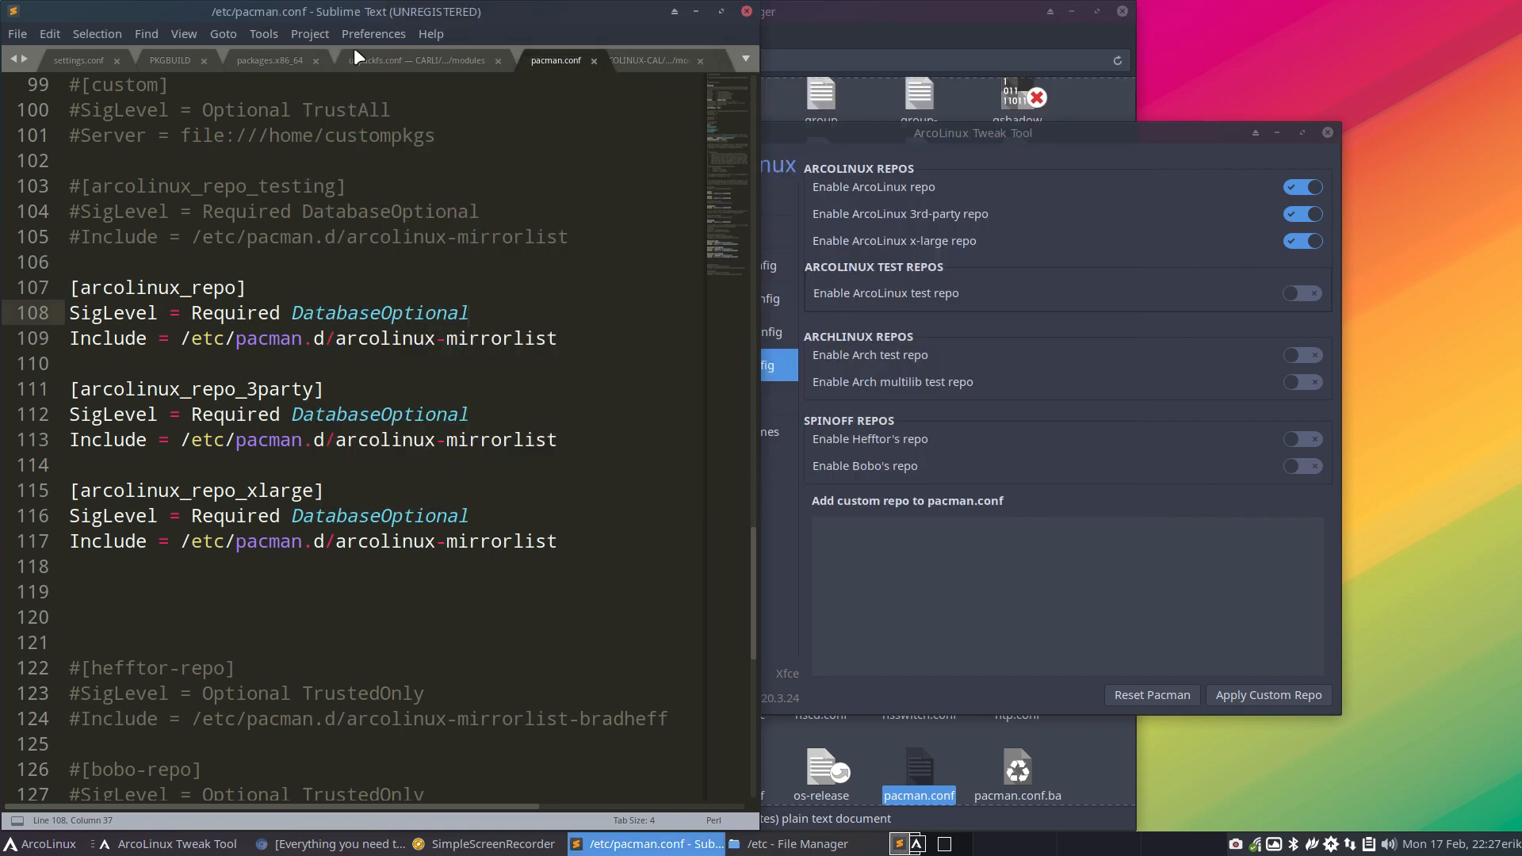
# - Move the Tweak Tool clear of the editor and enable the Arch multilib test repo, checking the [multilib-testing] entry in pacman.conf
pyautogui.moveTo(1139, 138); pyautogui.dragTo(1244, 148)
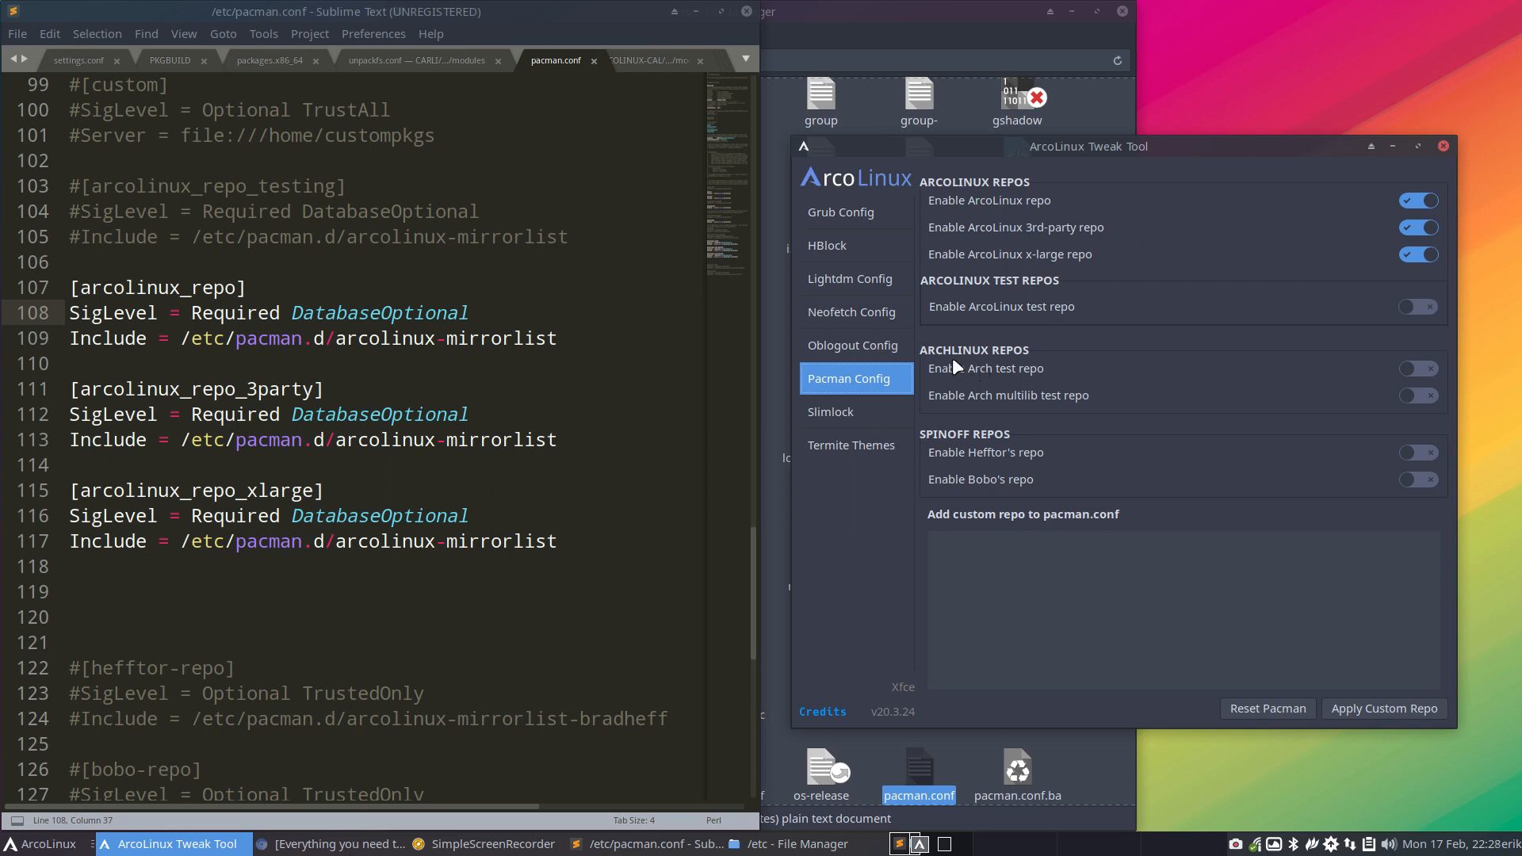
pyautogui.scroll(6, 271, 338)
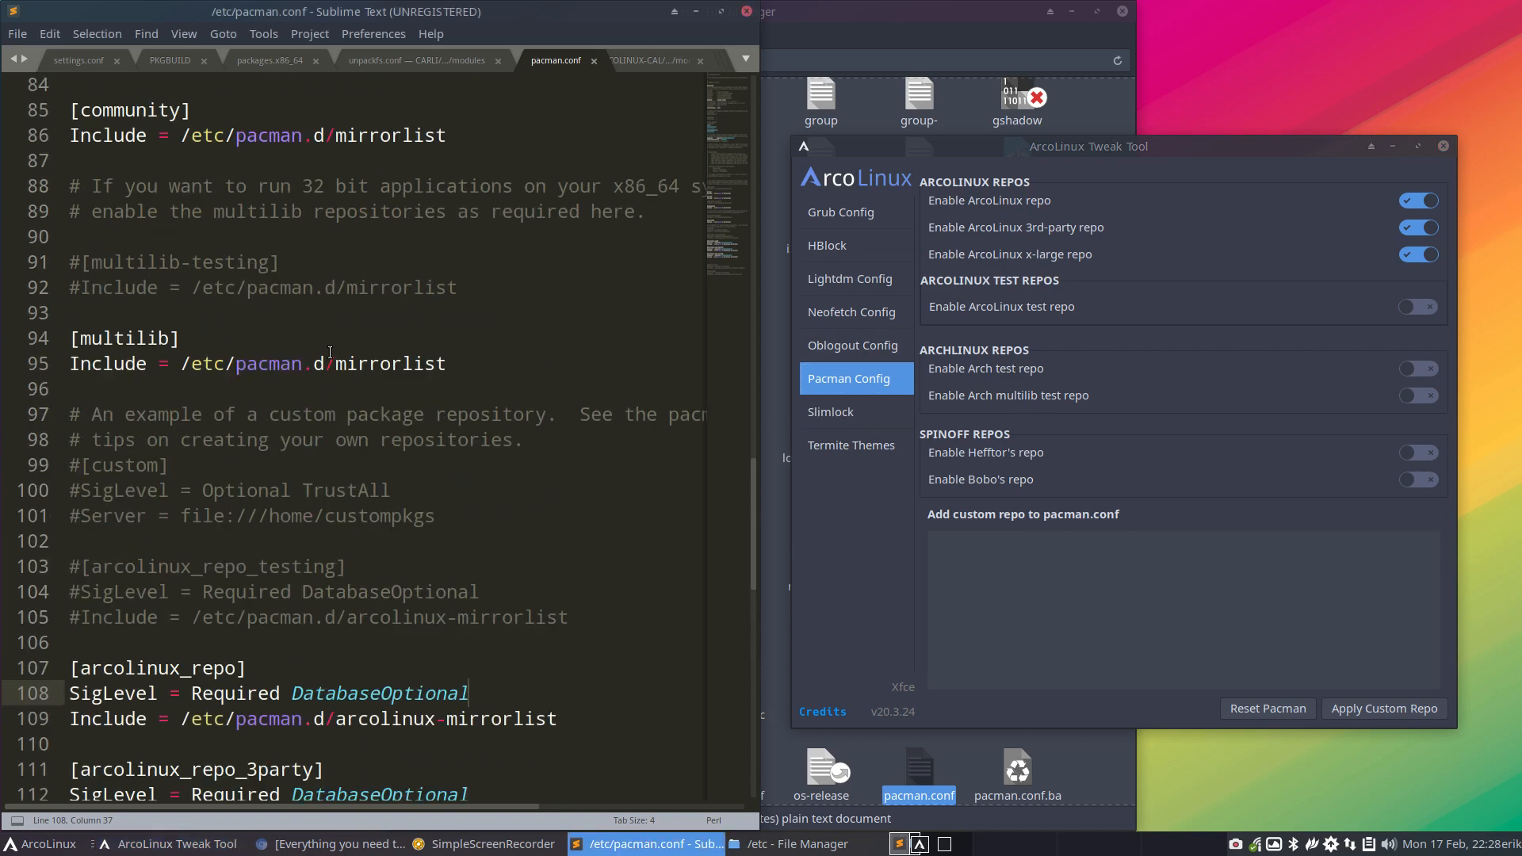
pyautogui.moveTo(272, 339); pyautogui.dragTo(62, 341)
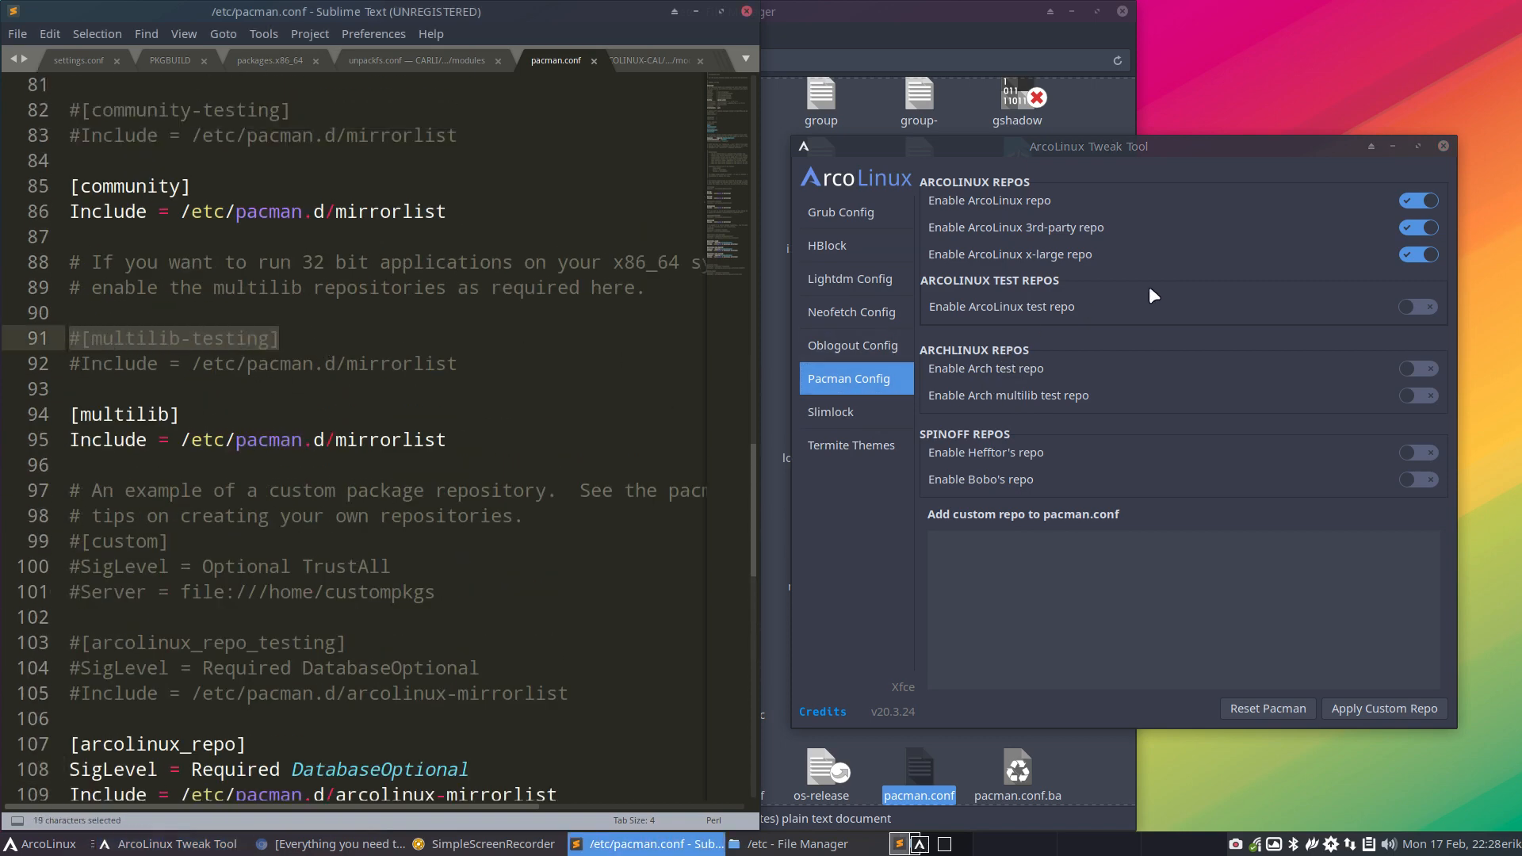
pyautogui.click(1417, 400)
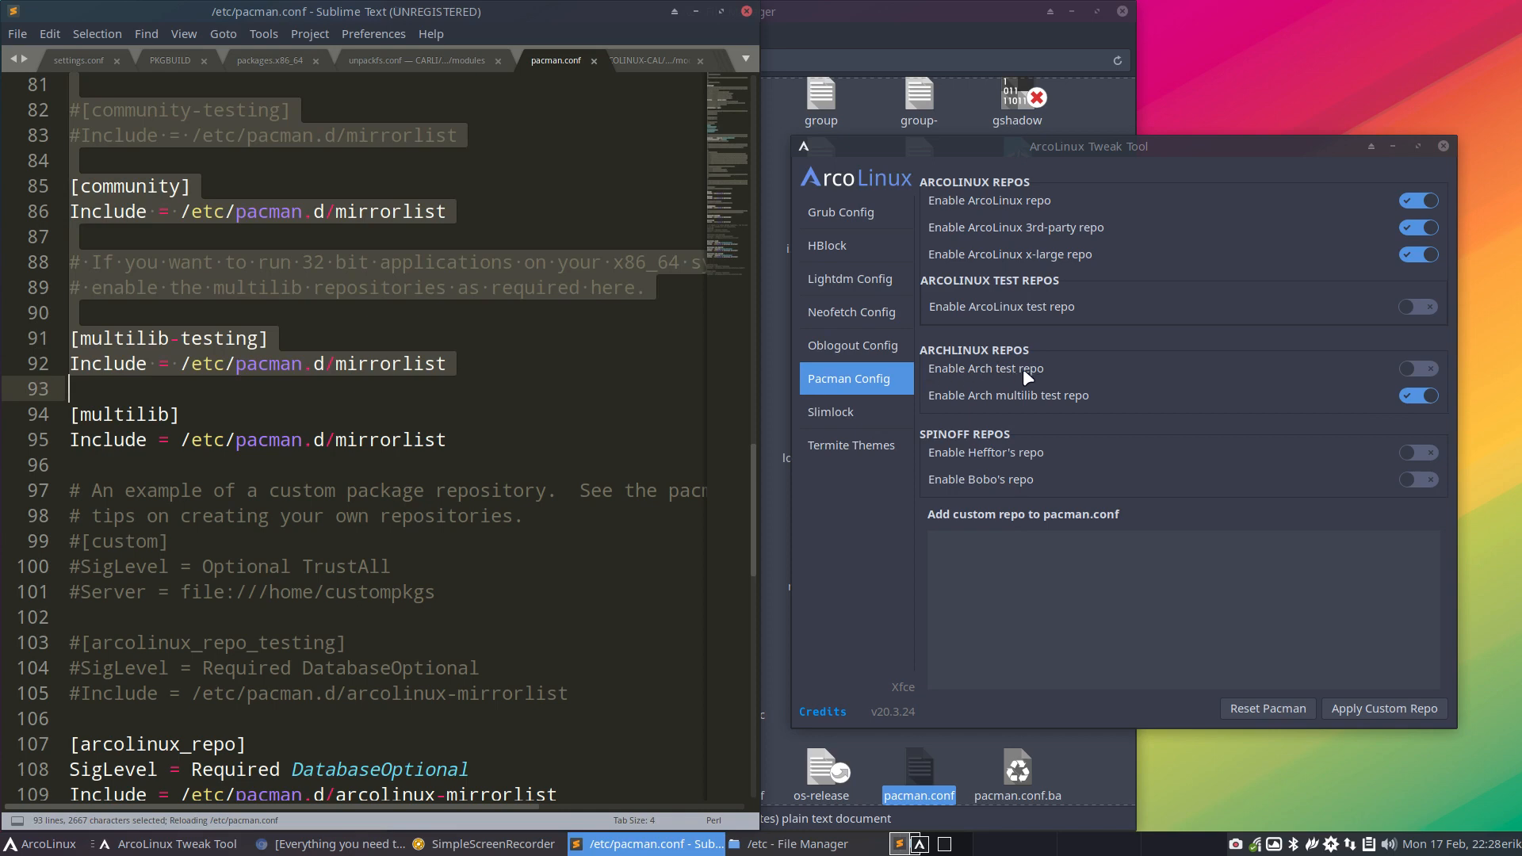
pyautogui.click(355, 386)
# - Enable the Arch test repo and check the [testing] and [community-testing] entries in pacman.conf
pyautogui.scroll(3, 356, 386)
pyautogui.scroll(3, 355, 386)
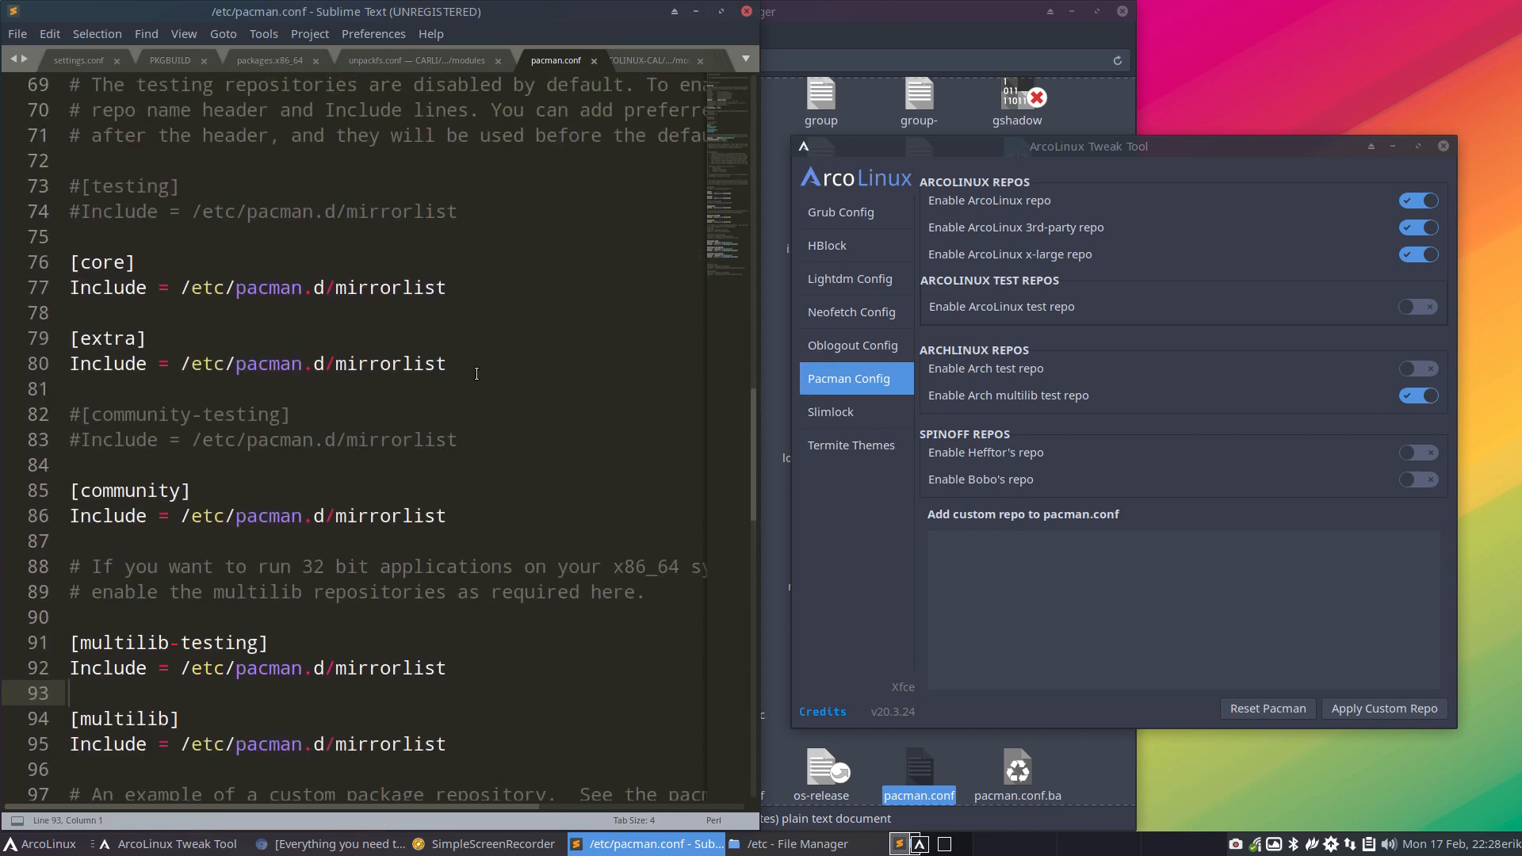
pyautogui.moveTo(460, 441); pyautogui.dragTo(70, 441)
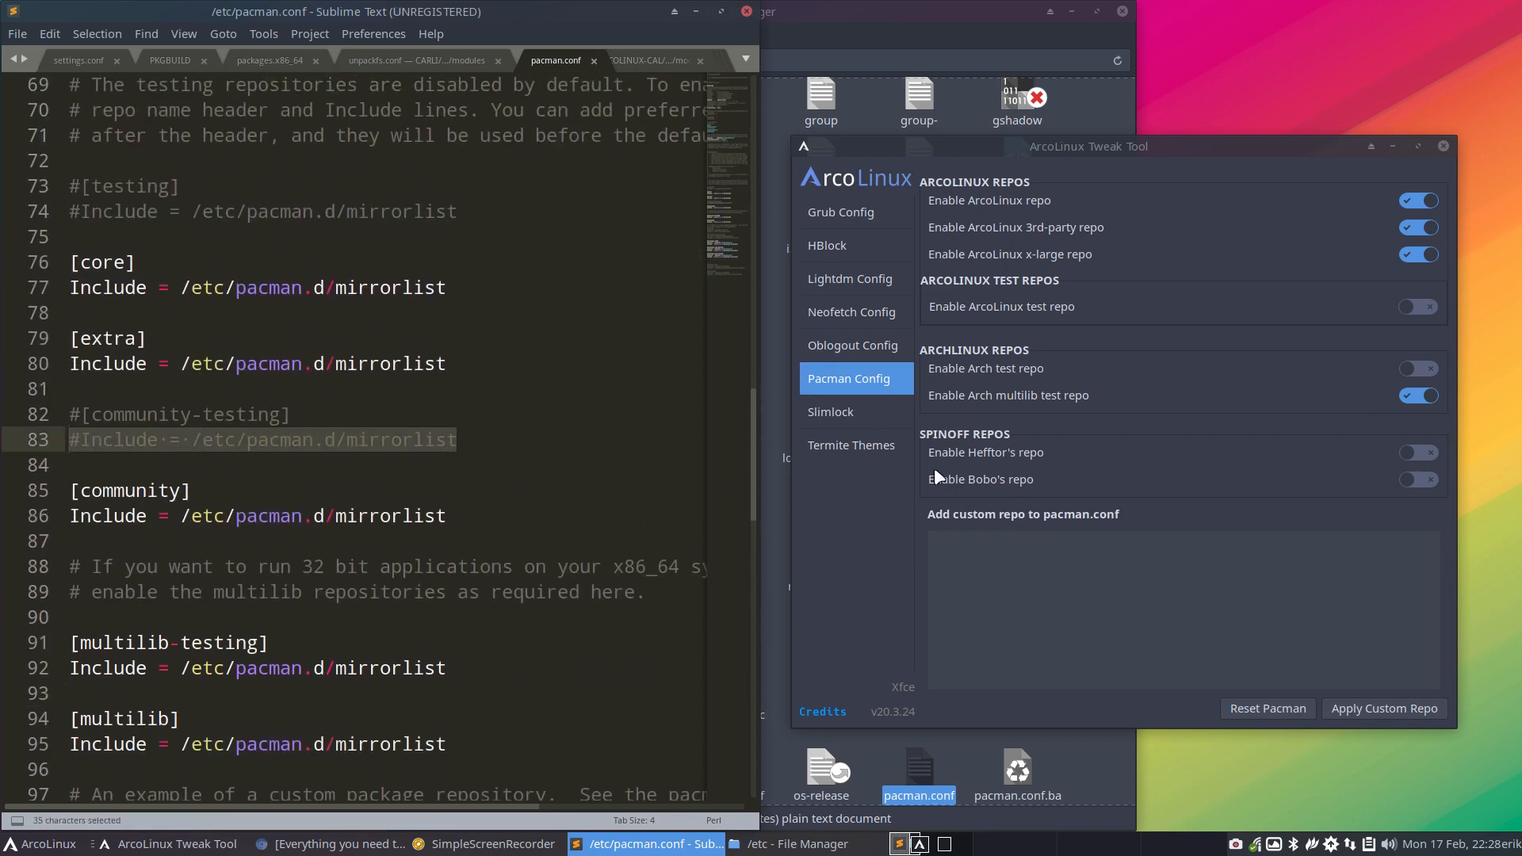
pyautogui.click(1411, 371)
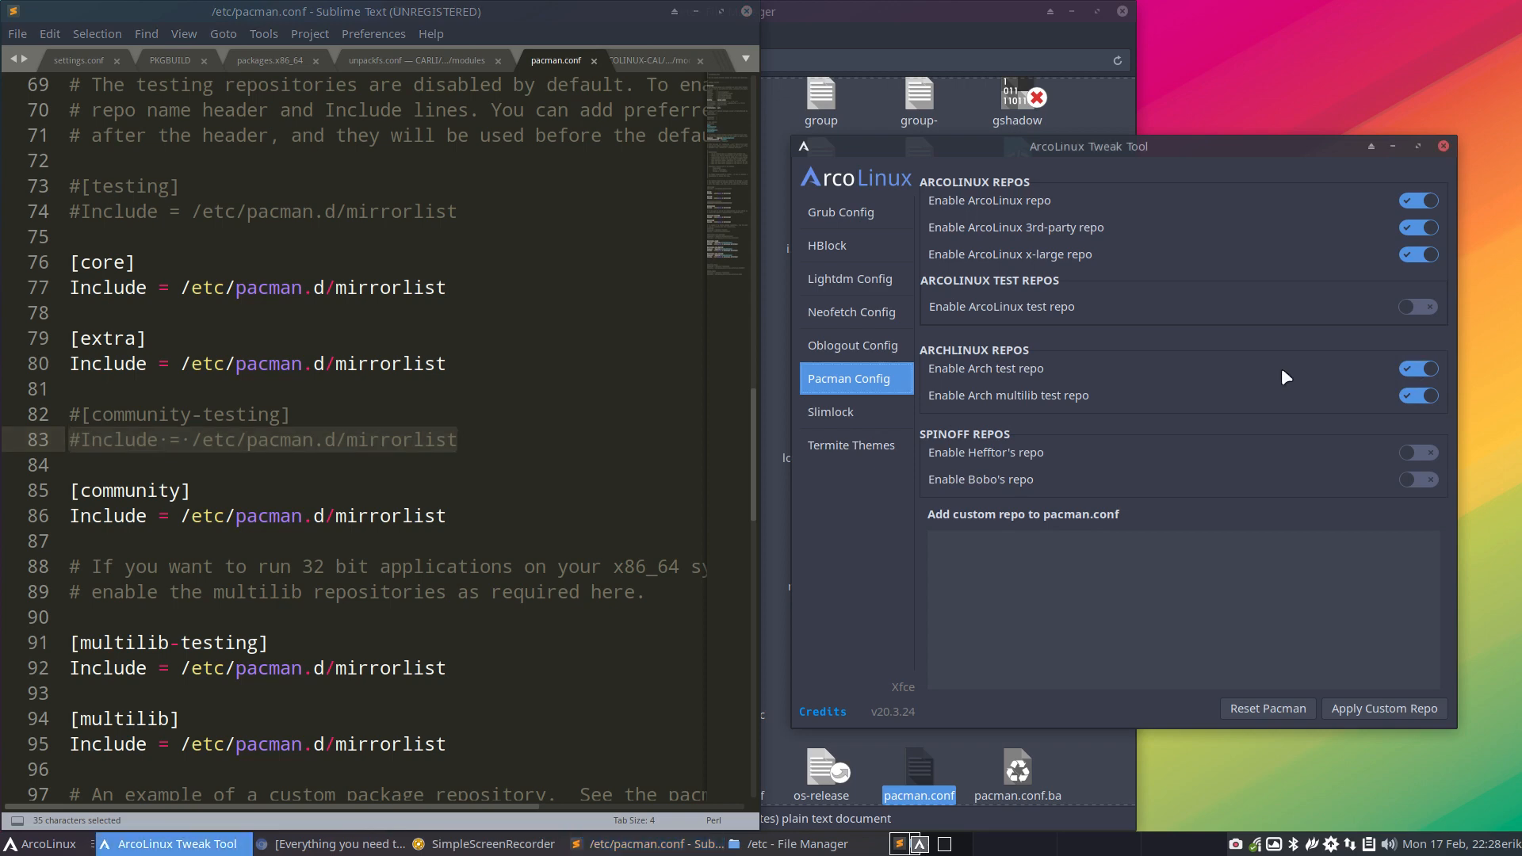
pyautogui.click(510, 401)
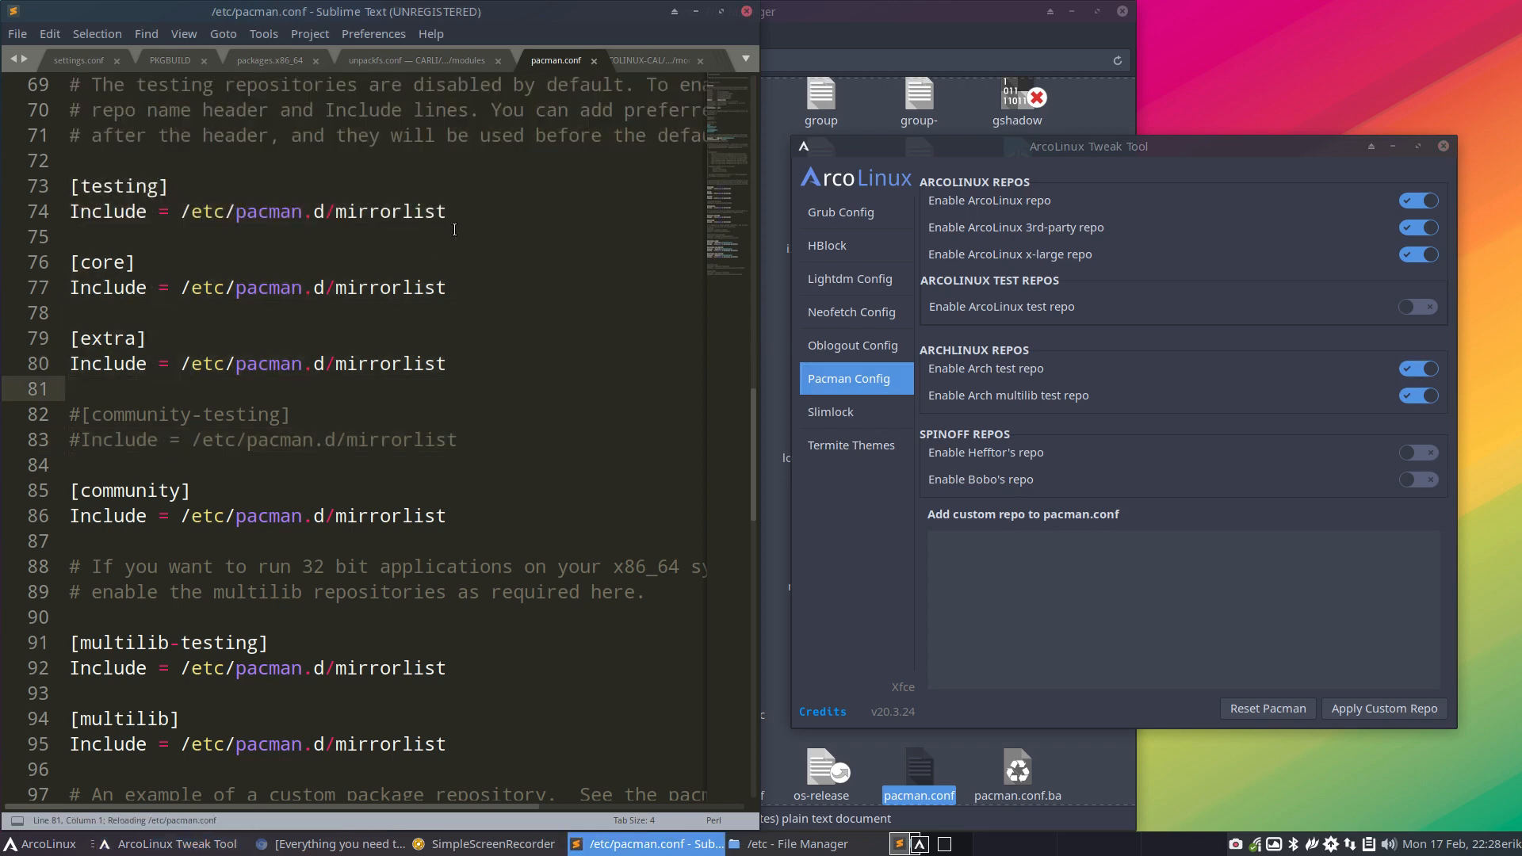
pyautogui.moveTo(455, 211); pyautogui.dragTo(69, 185)
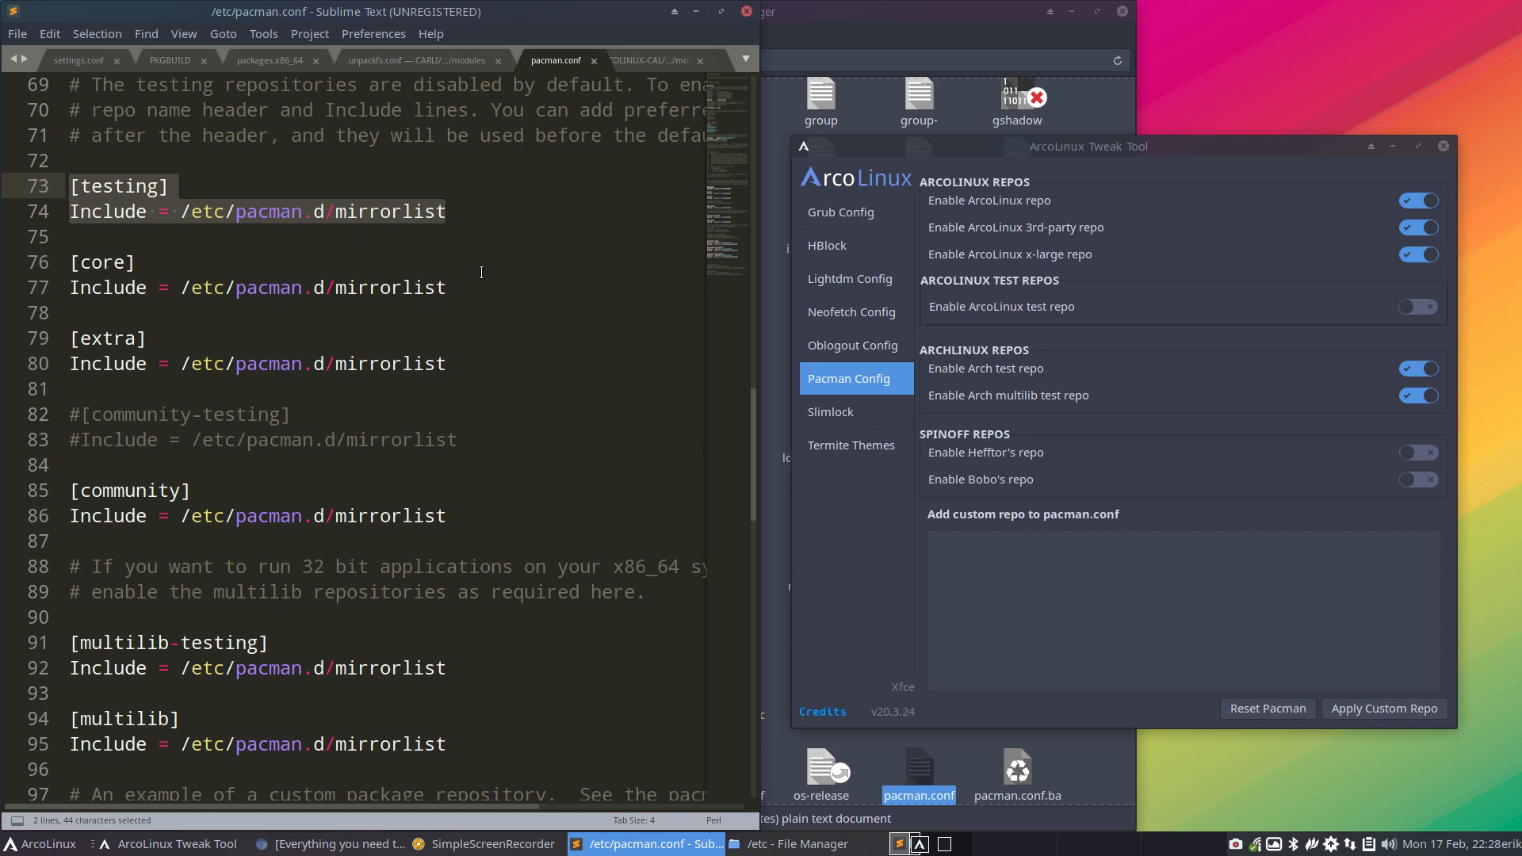
pyautogui.moveTo(460, 440); pyautogui.dragTo(42, 426)
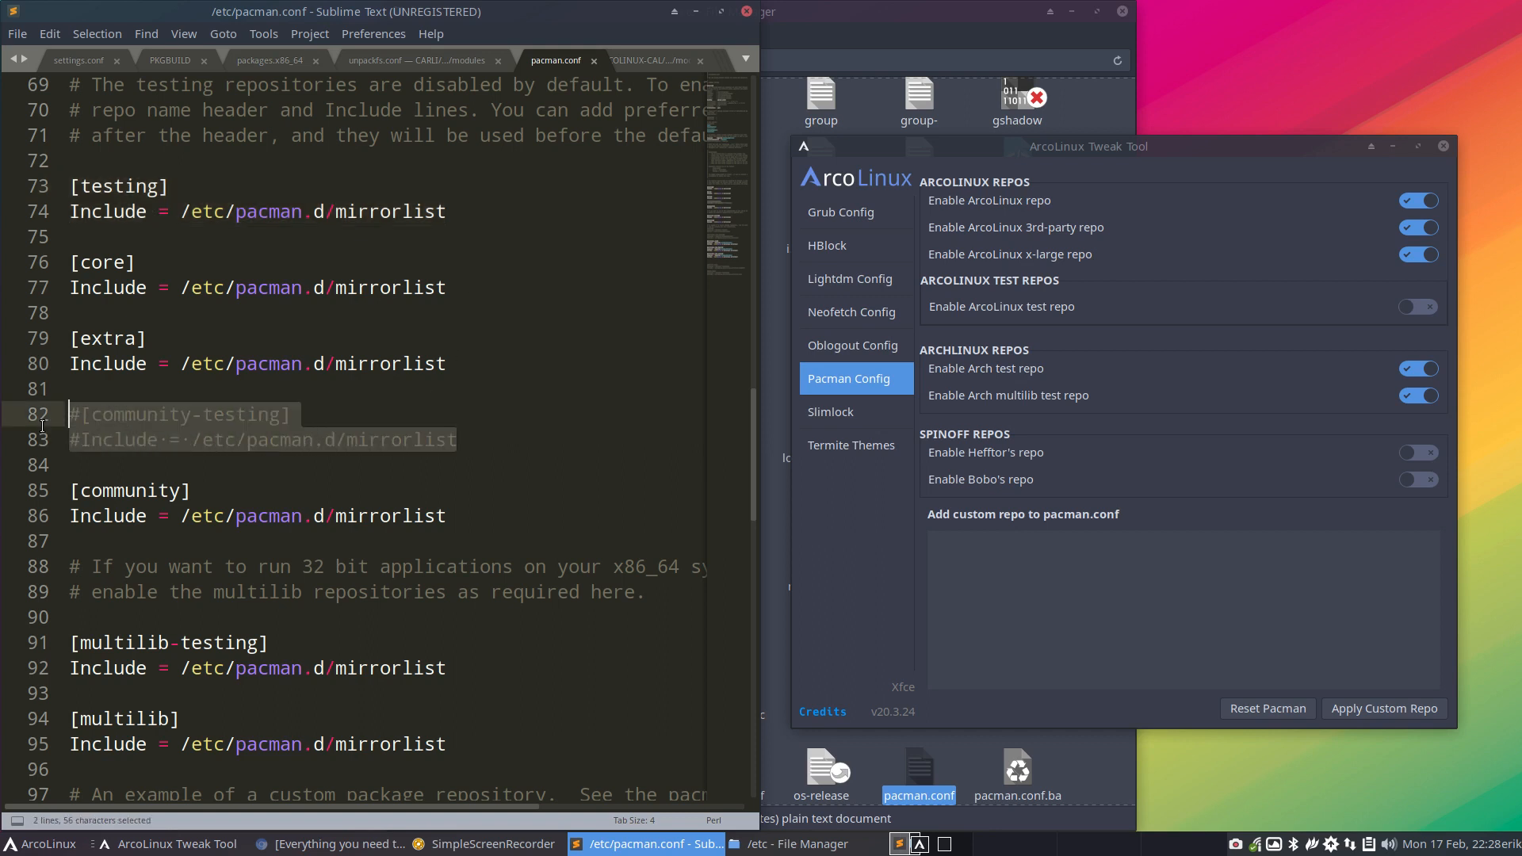